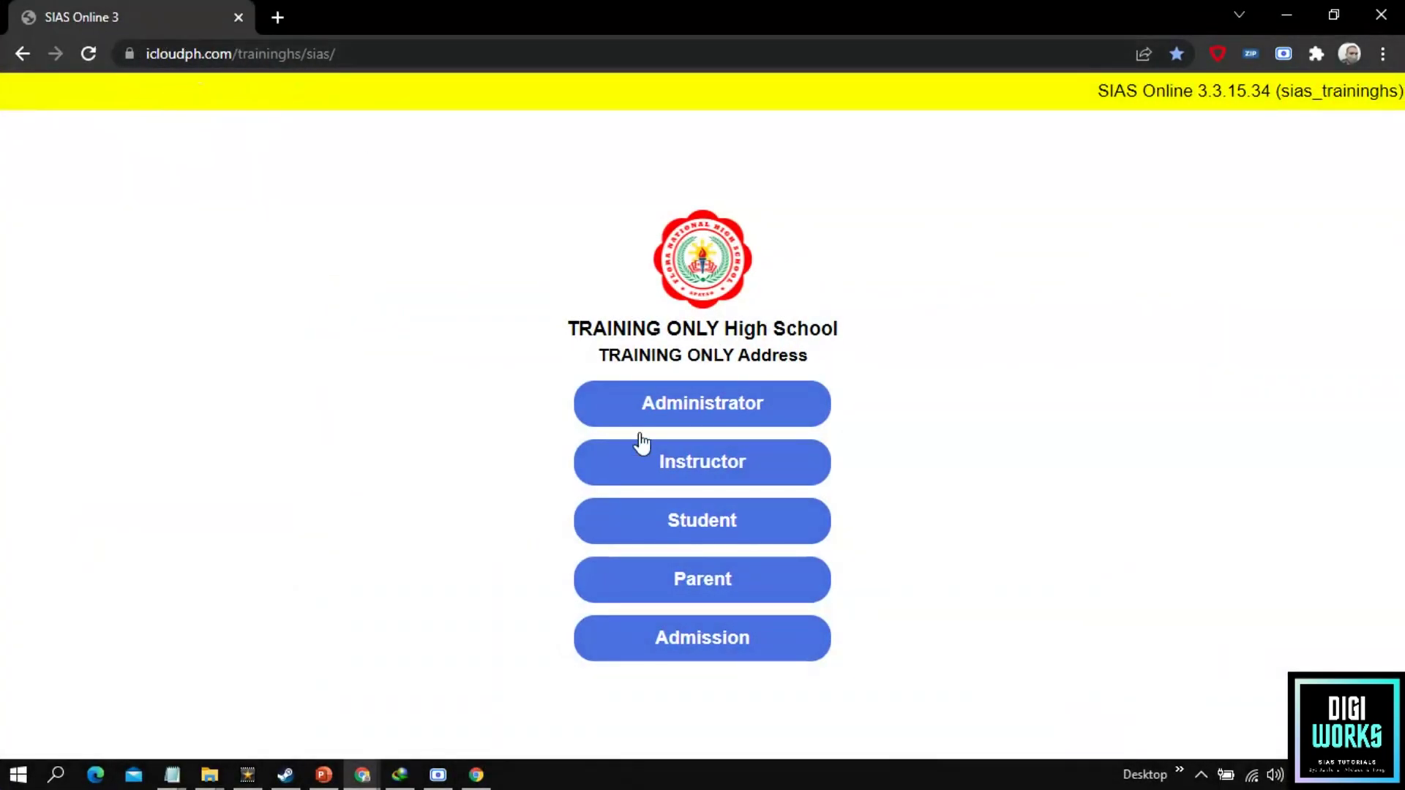
Step: Sign in as Administrator with the administrator user ID and password
left_click(705, 417)
type("1234")
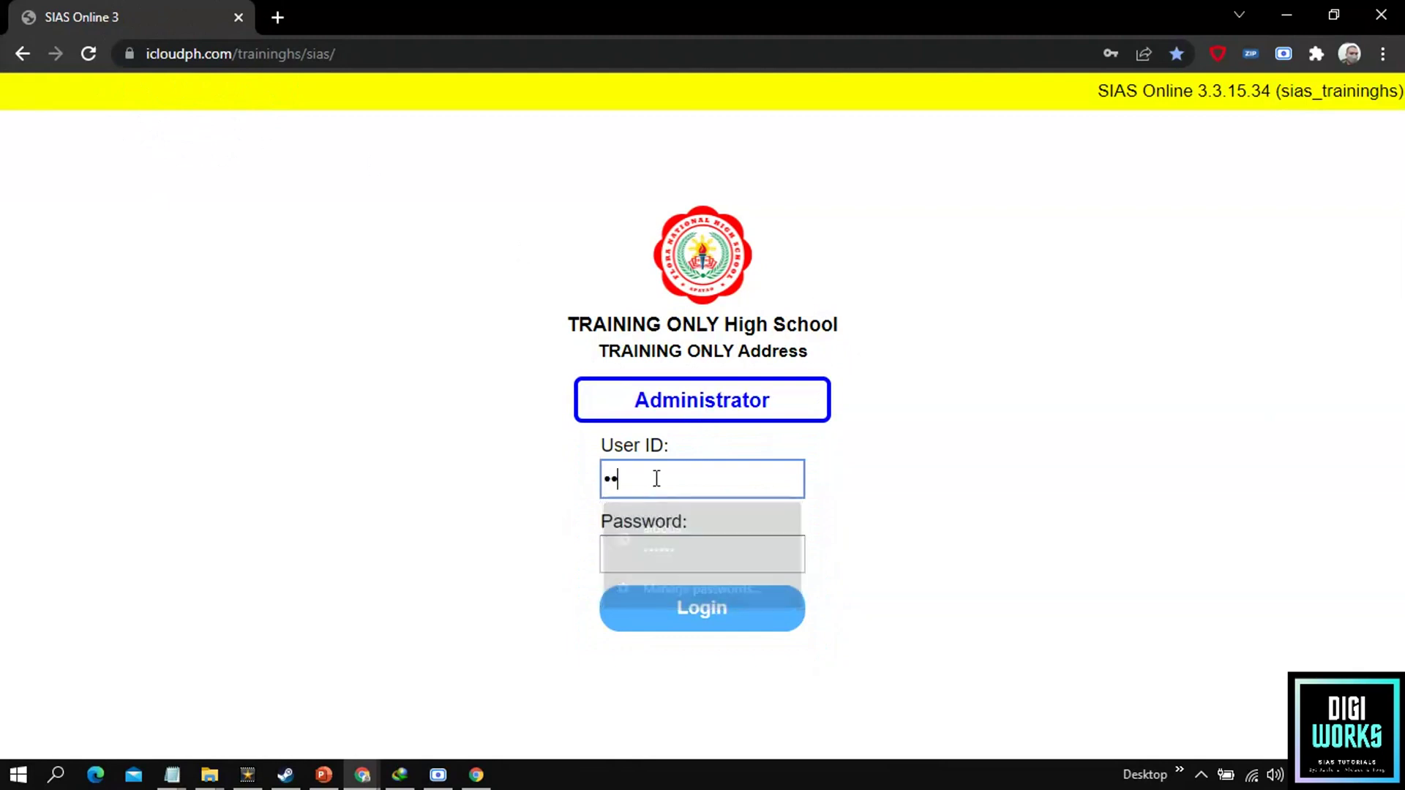
key("Tab")
type("123456789")
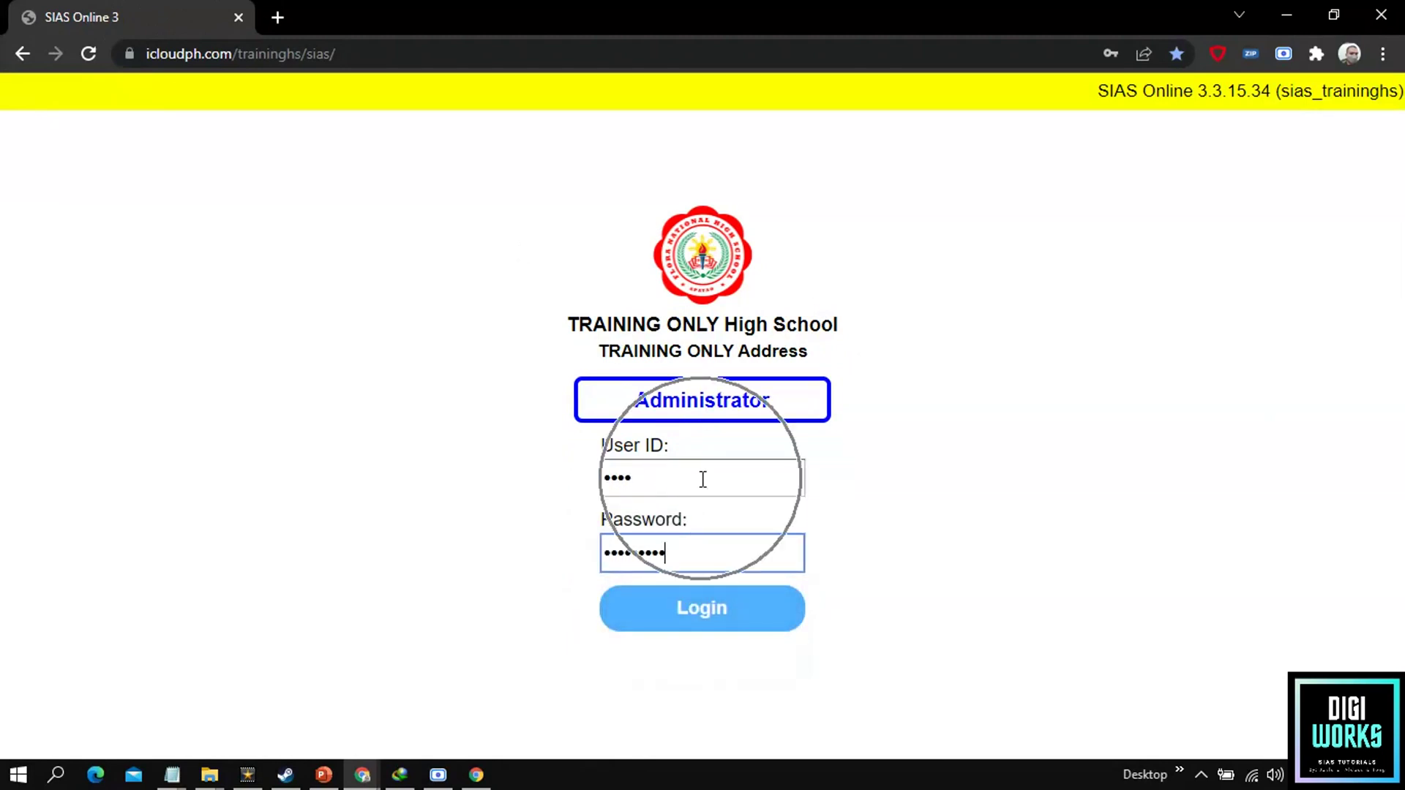
left_click(701, 620)
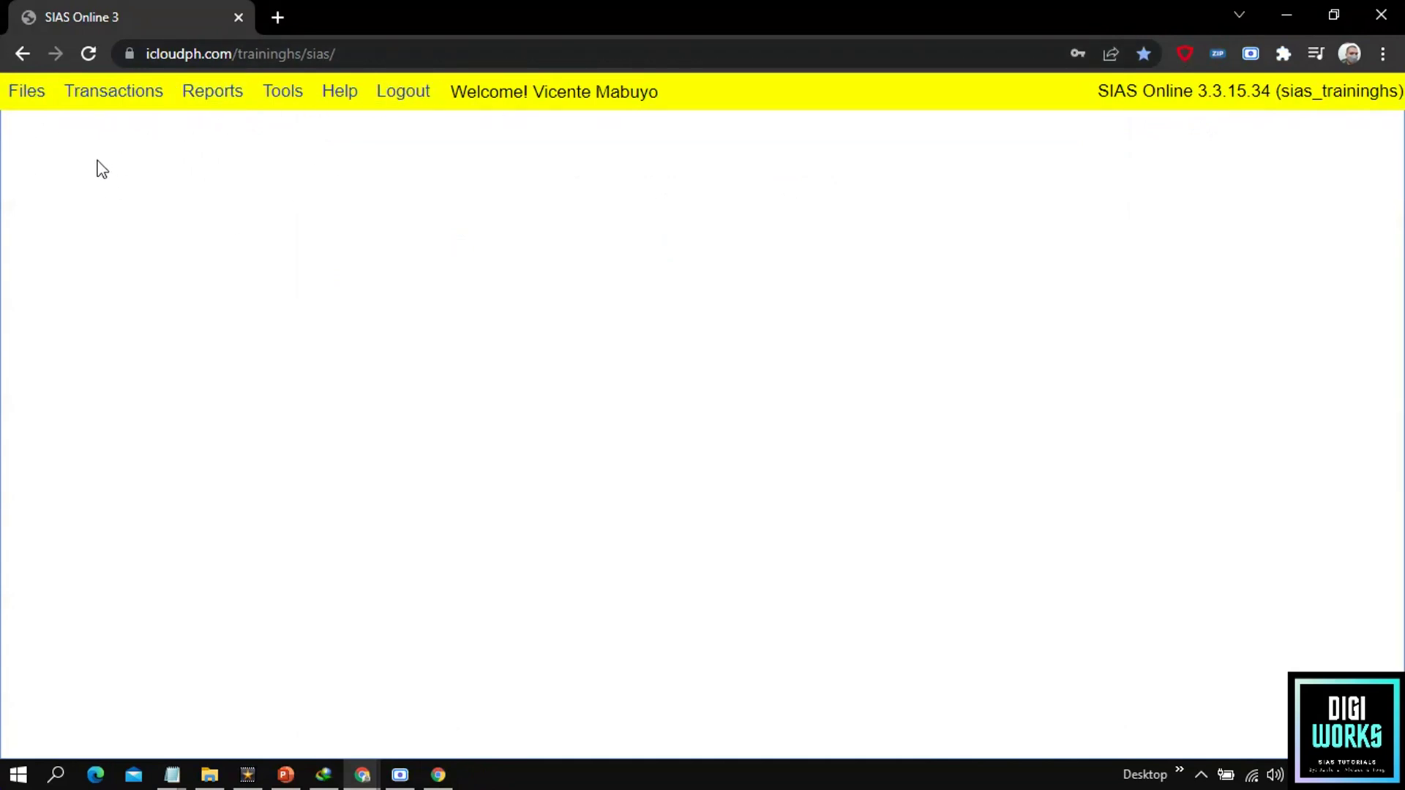
Step: Open the Activate Student Access form under Transactions > Activate Account
left_click(111, 107)
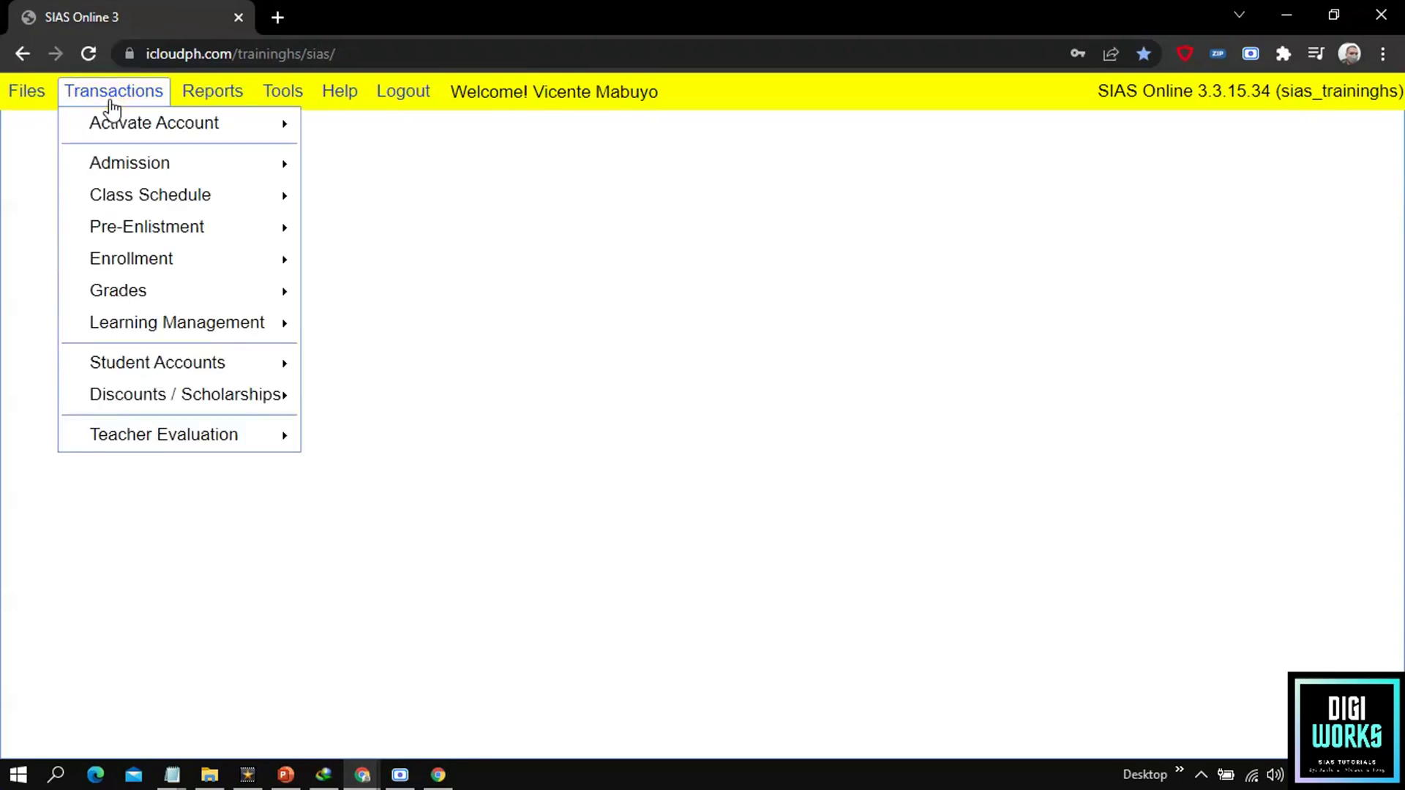
left_click(109, 114)
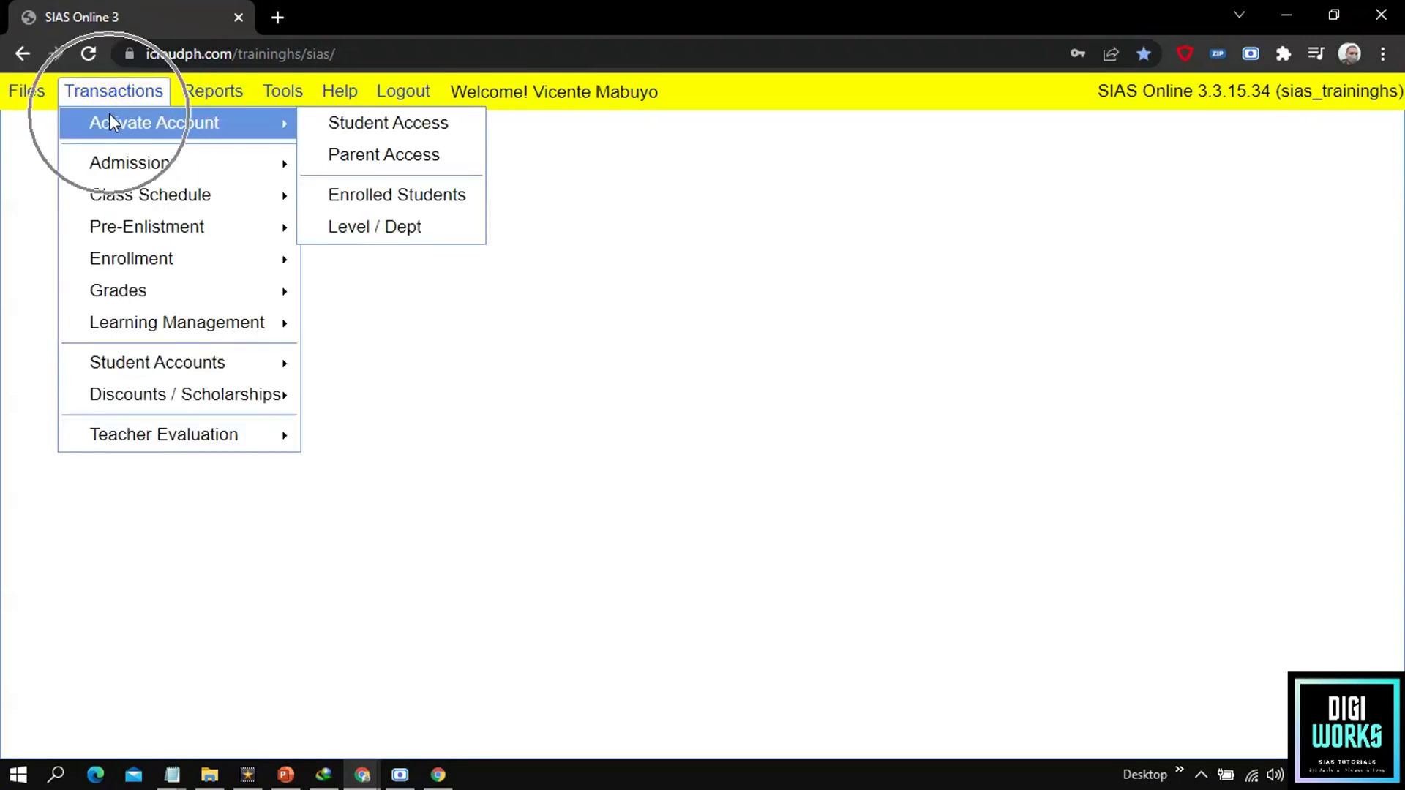
left_click(381, 122)
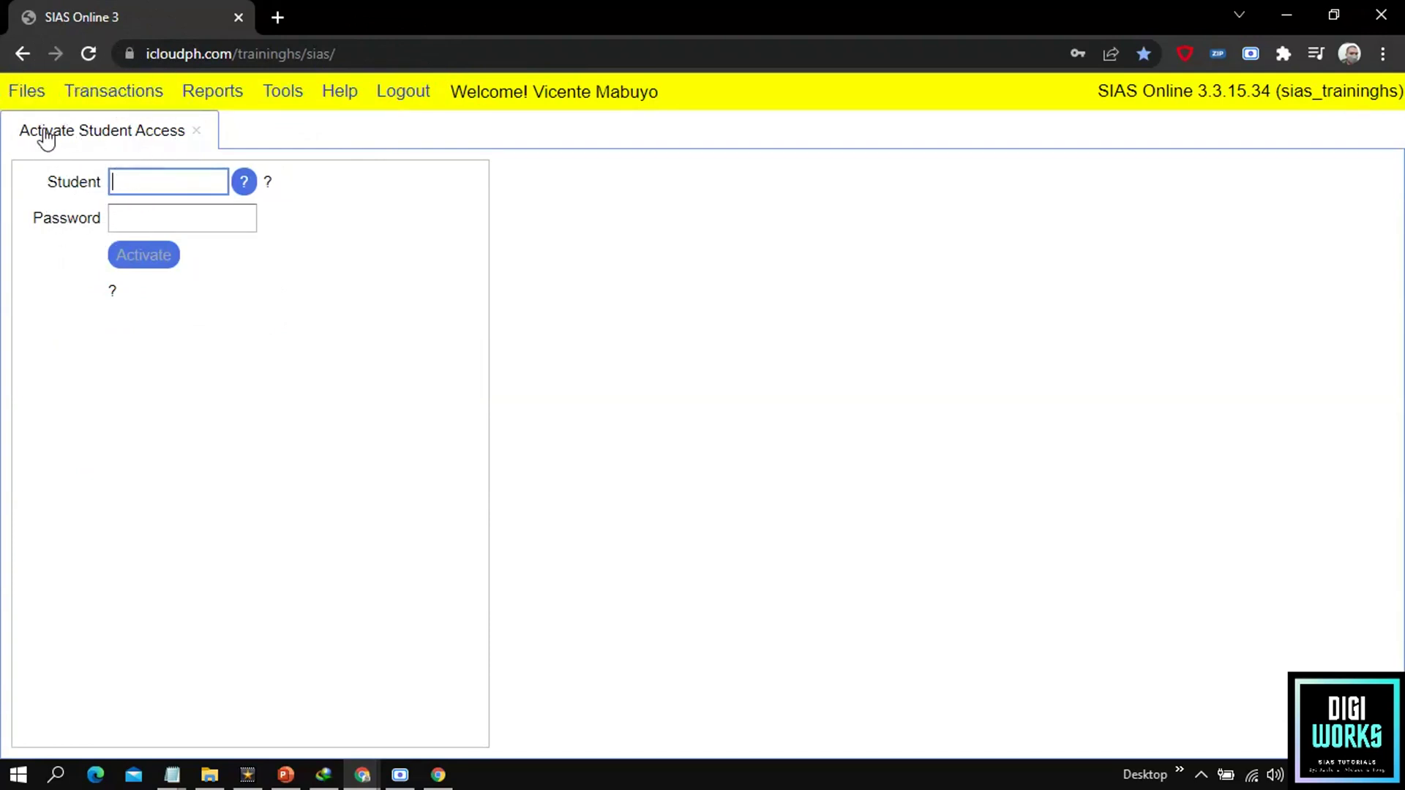
Step: Search students by code 'shs-00' and pick the first matching student
left_click(244, 183)
left_click(704, 190)
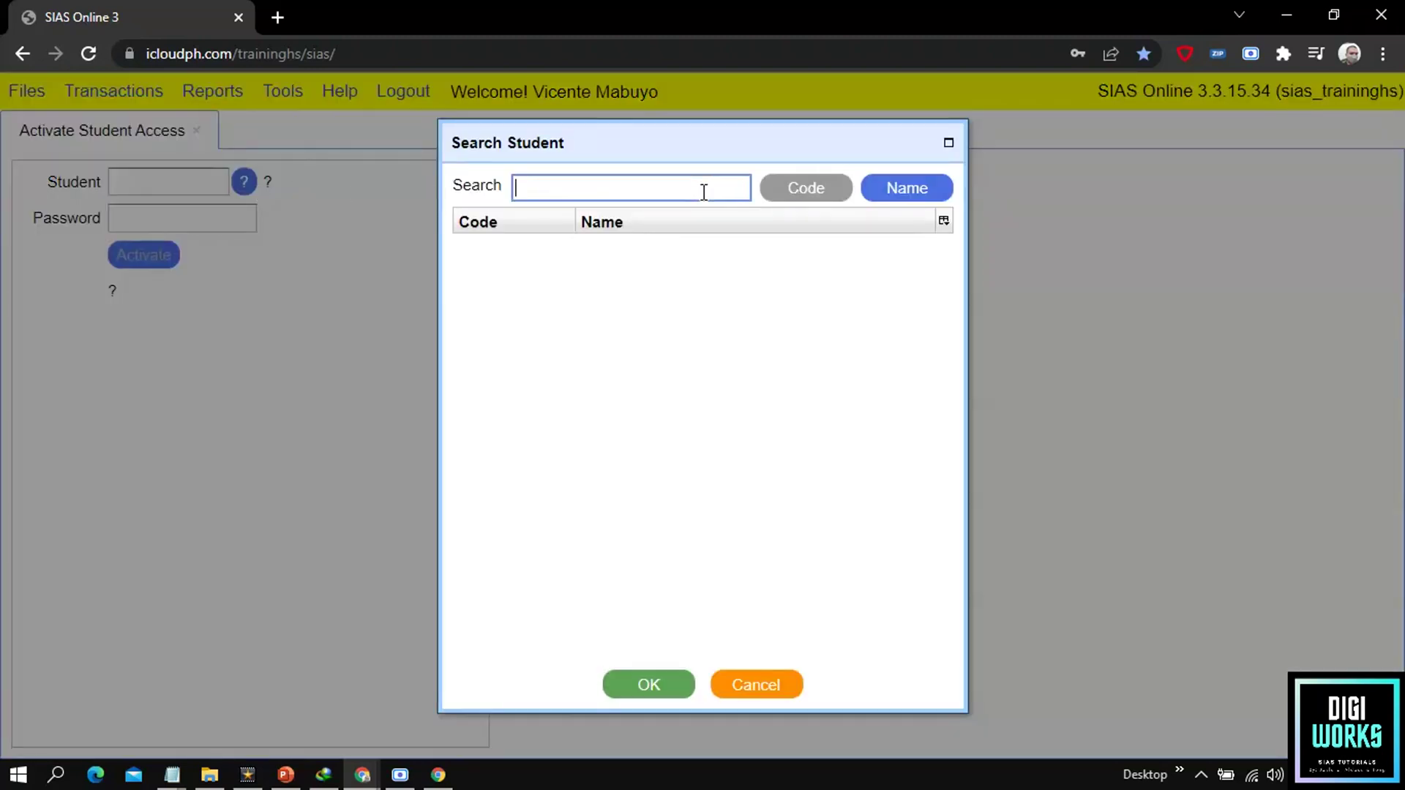
type("shs")
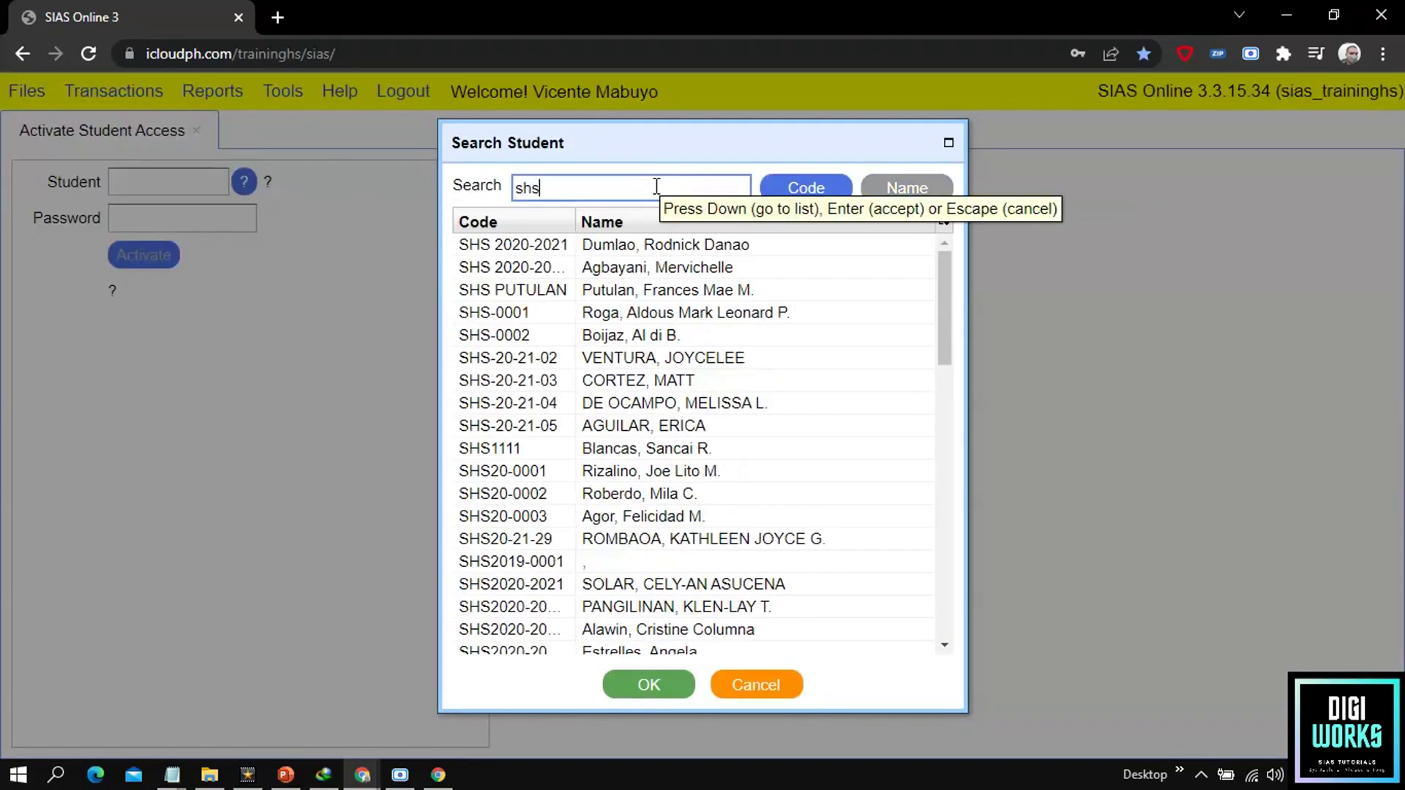
type("-00")
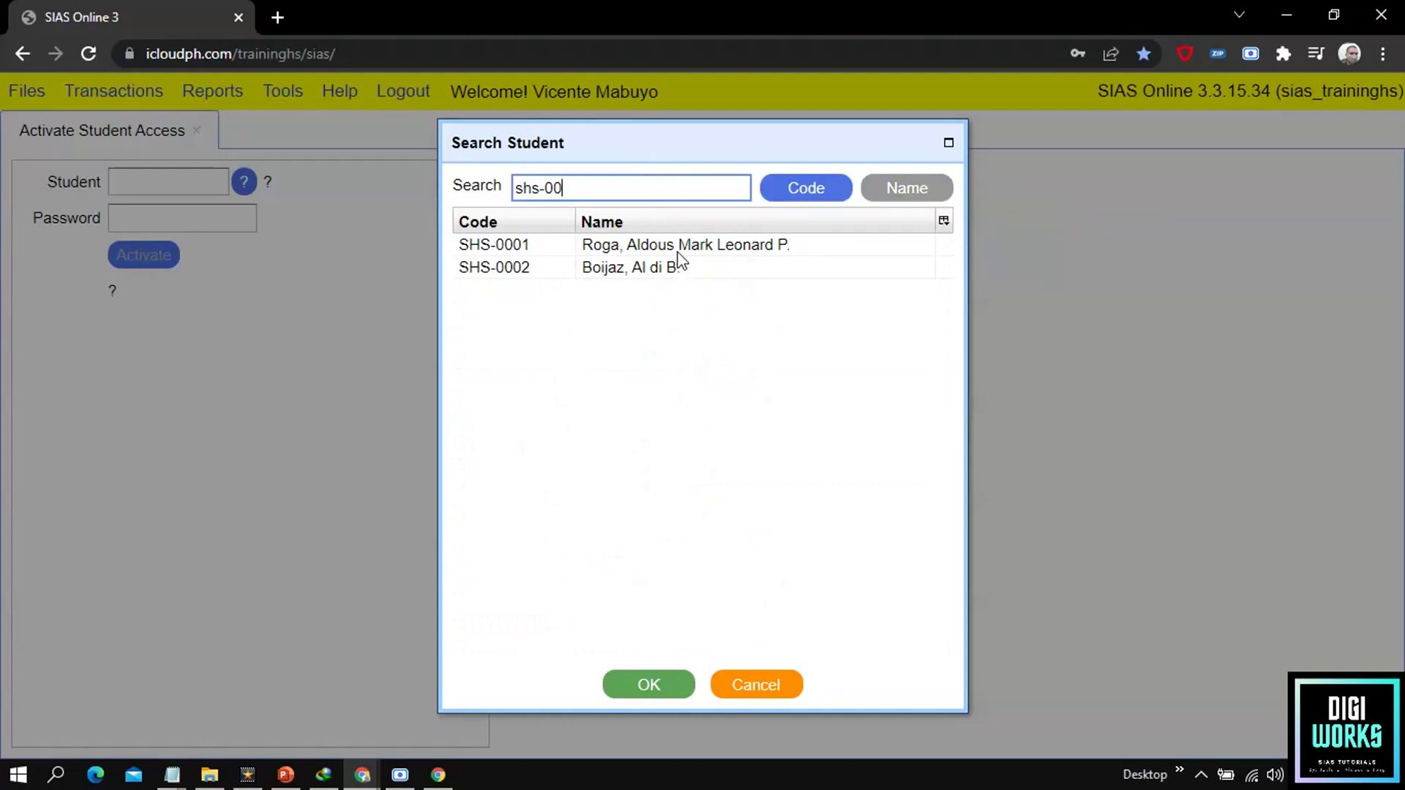
left_click(677, 248)
left_click(644, 684)
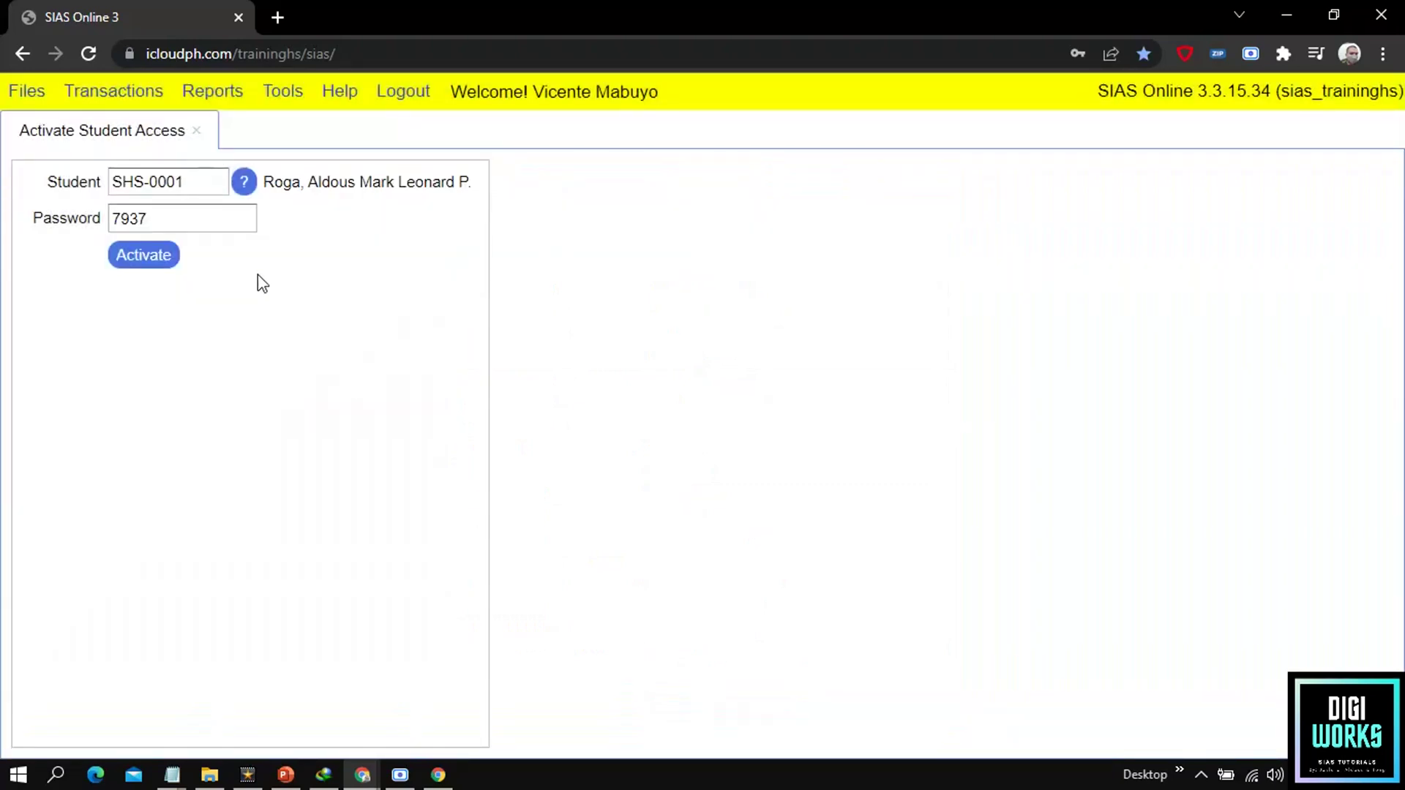
Step: Replace the generated password with a new one and activate the student's access
double_click(158, 224)
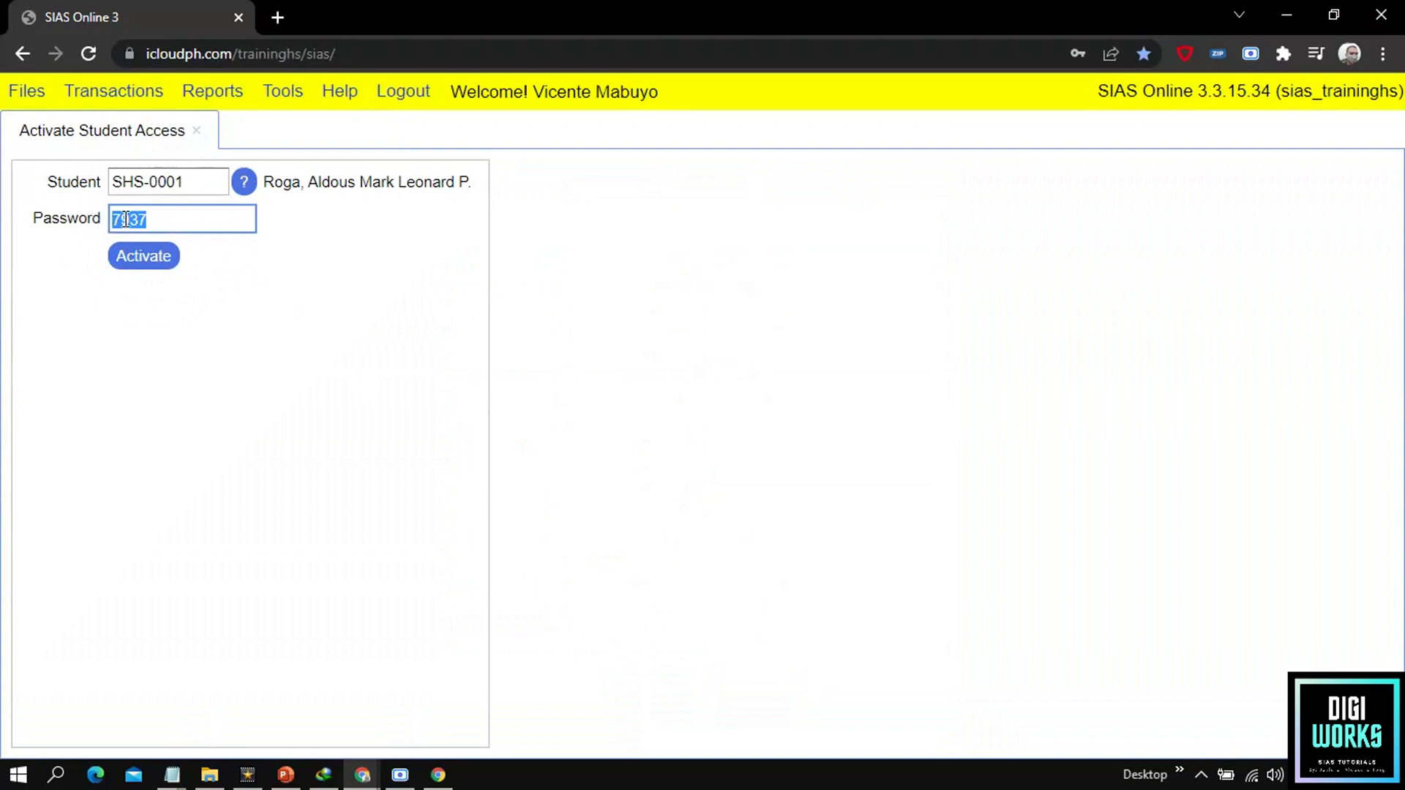
type("0000")
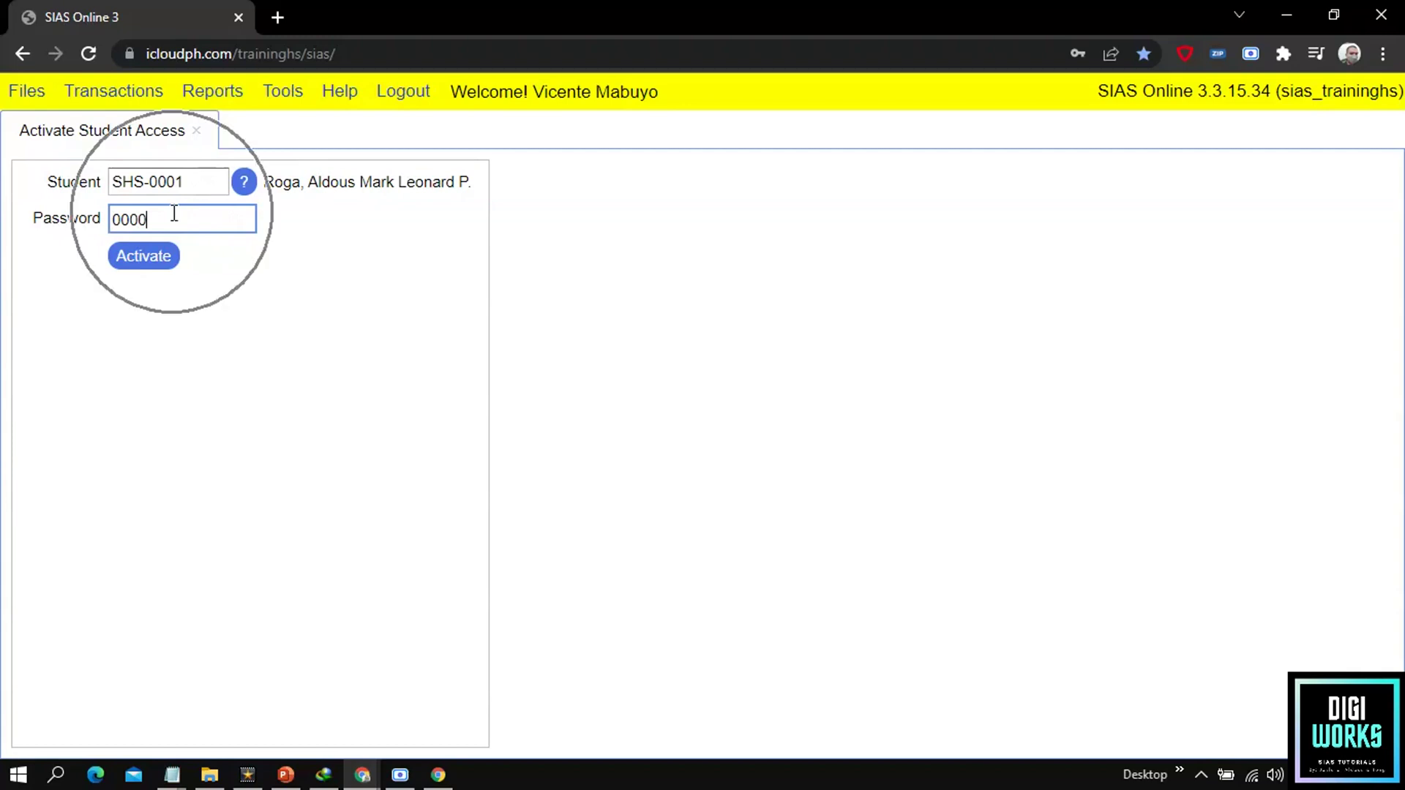
left_click(120, 212)
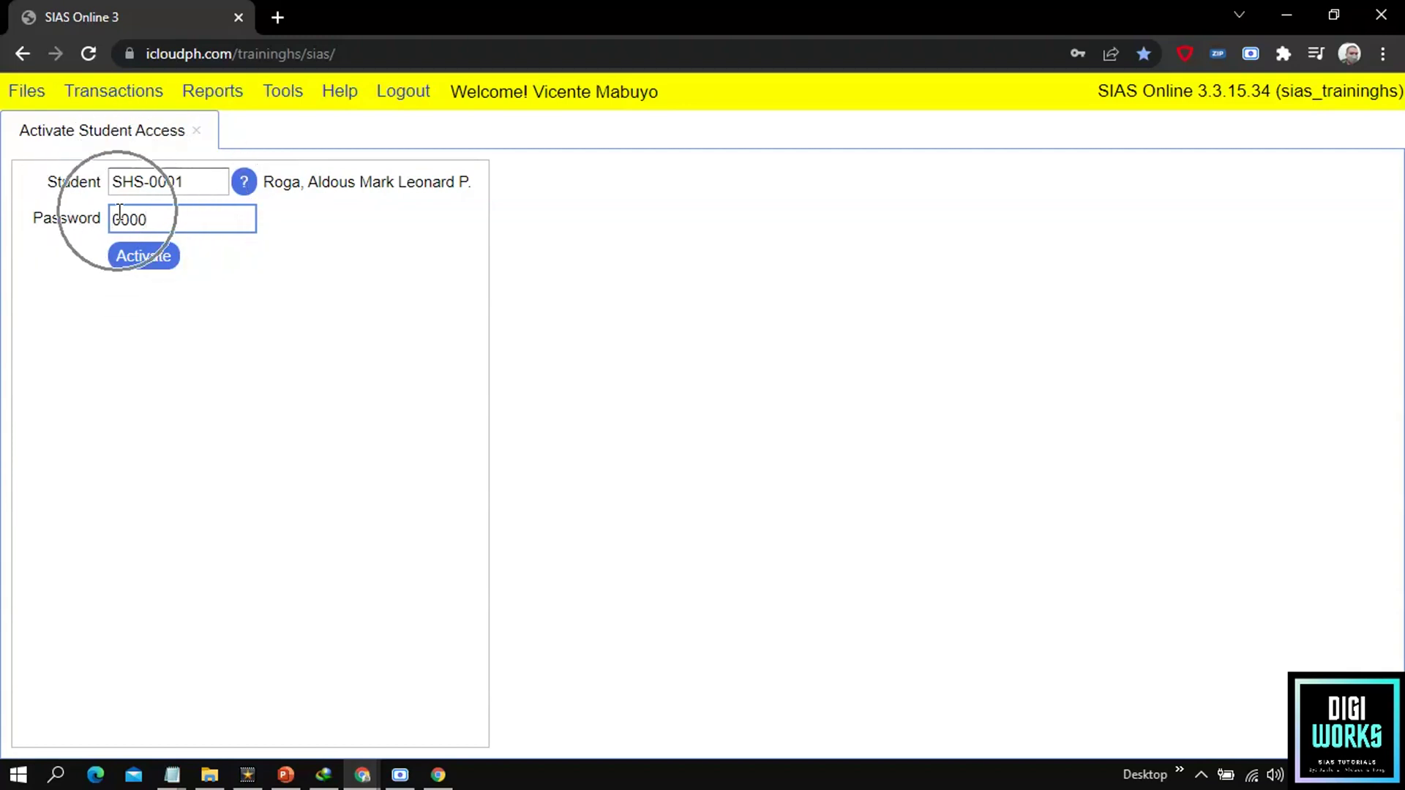
left_click(128, 265)
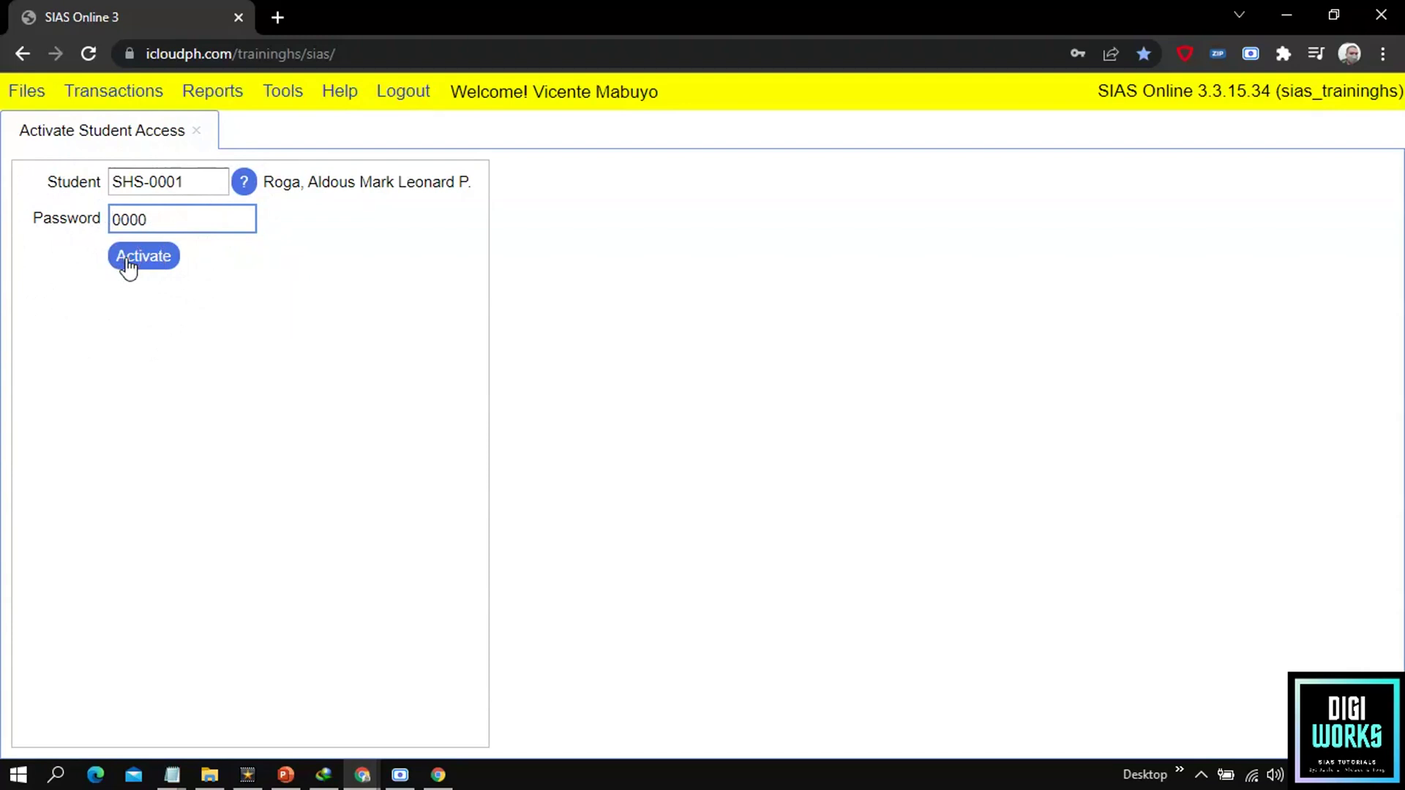
left_click(128, 267)
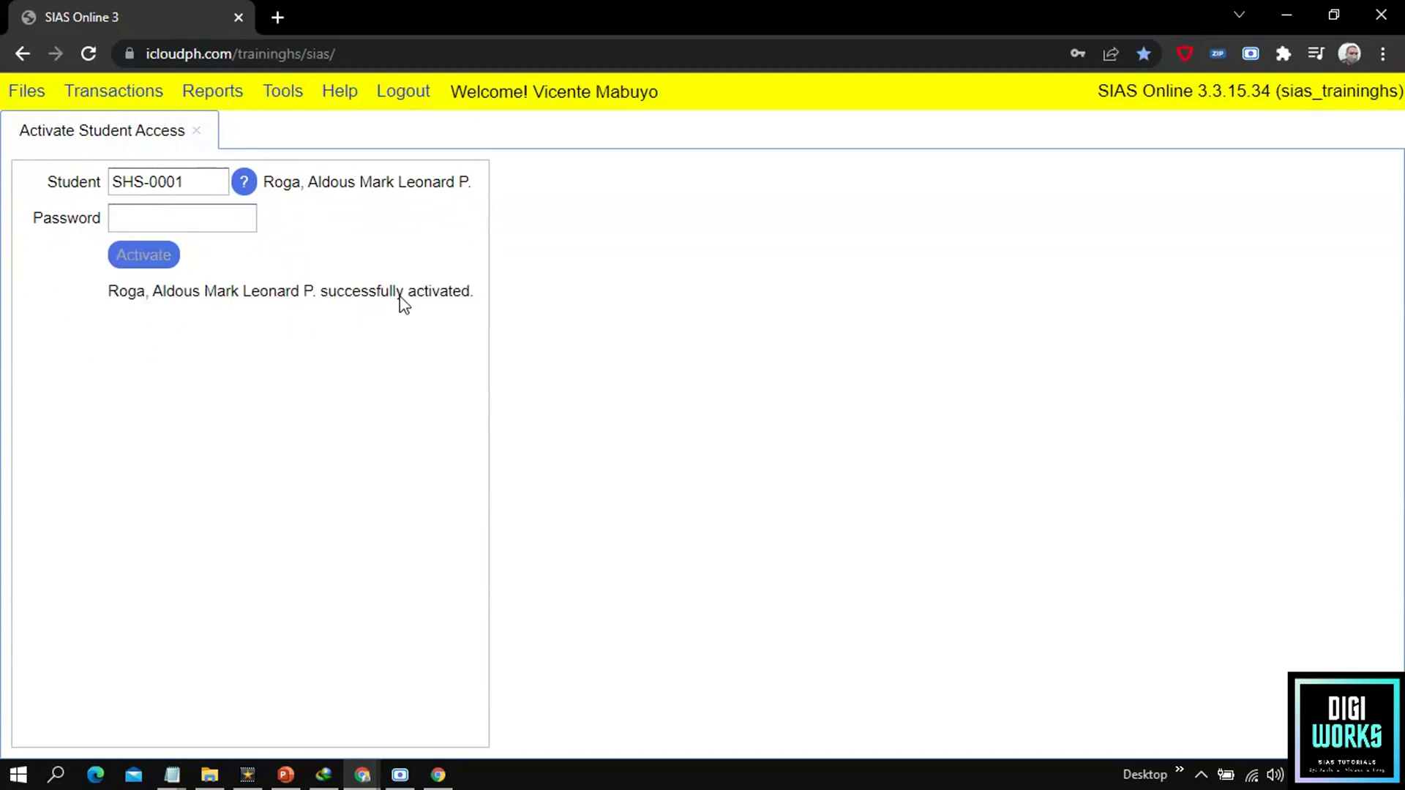
Step: Select and copy the site's full web address from the address bar
left_click(423, 300)
left_click(351, 290)
left_click(301, 54)
left_click_drag(489, 54, 141, 54)
key("ctrl+c")
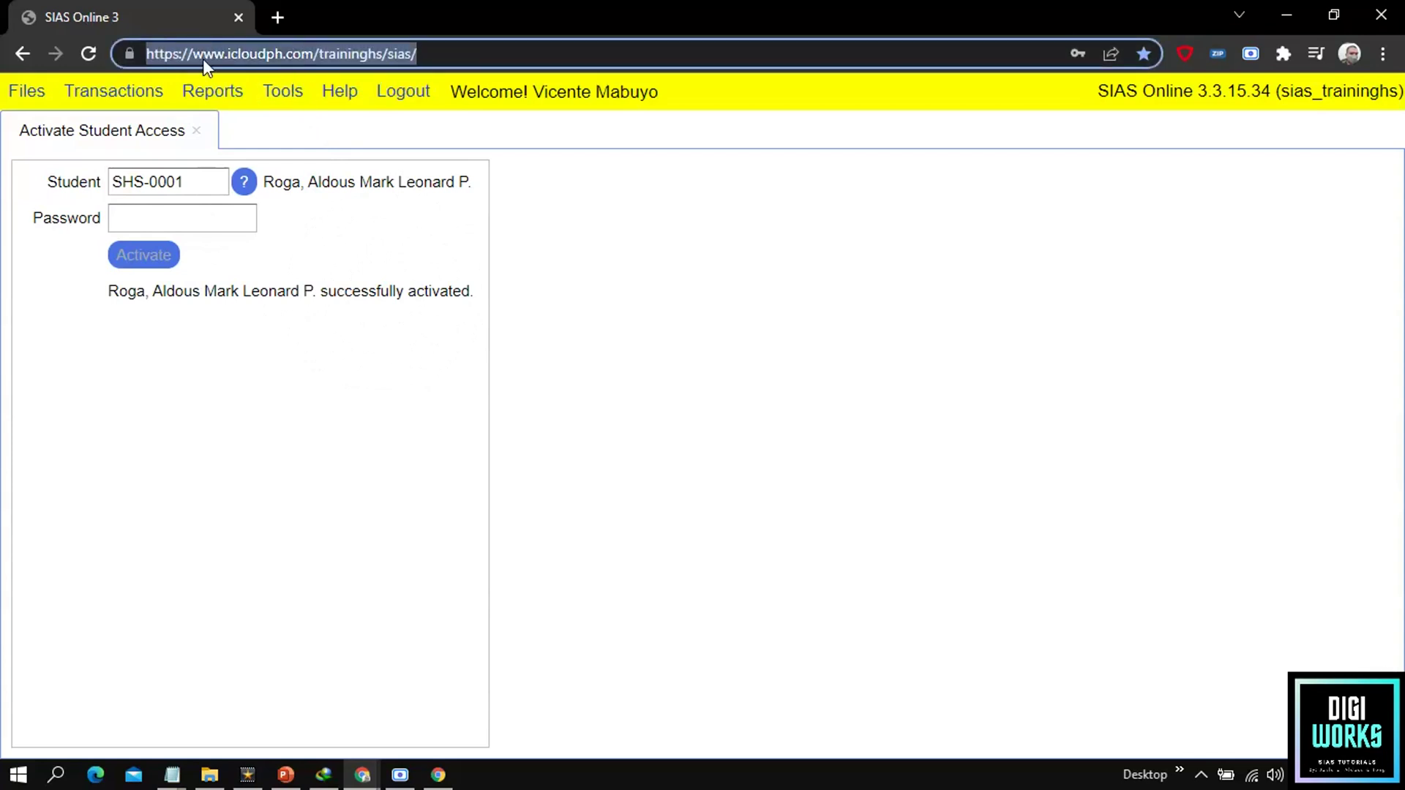
Step: Open the copied site address in a new browser tab
left_click(280, 16)
key("ctrl+v")
key("Return")
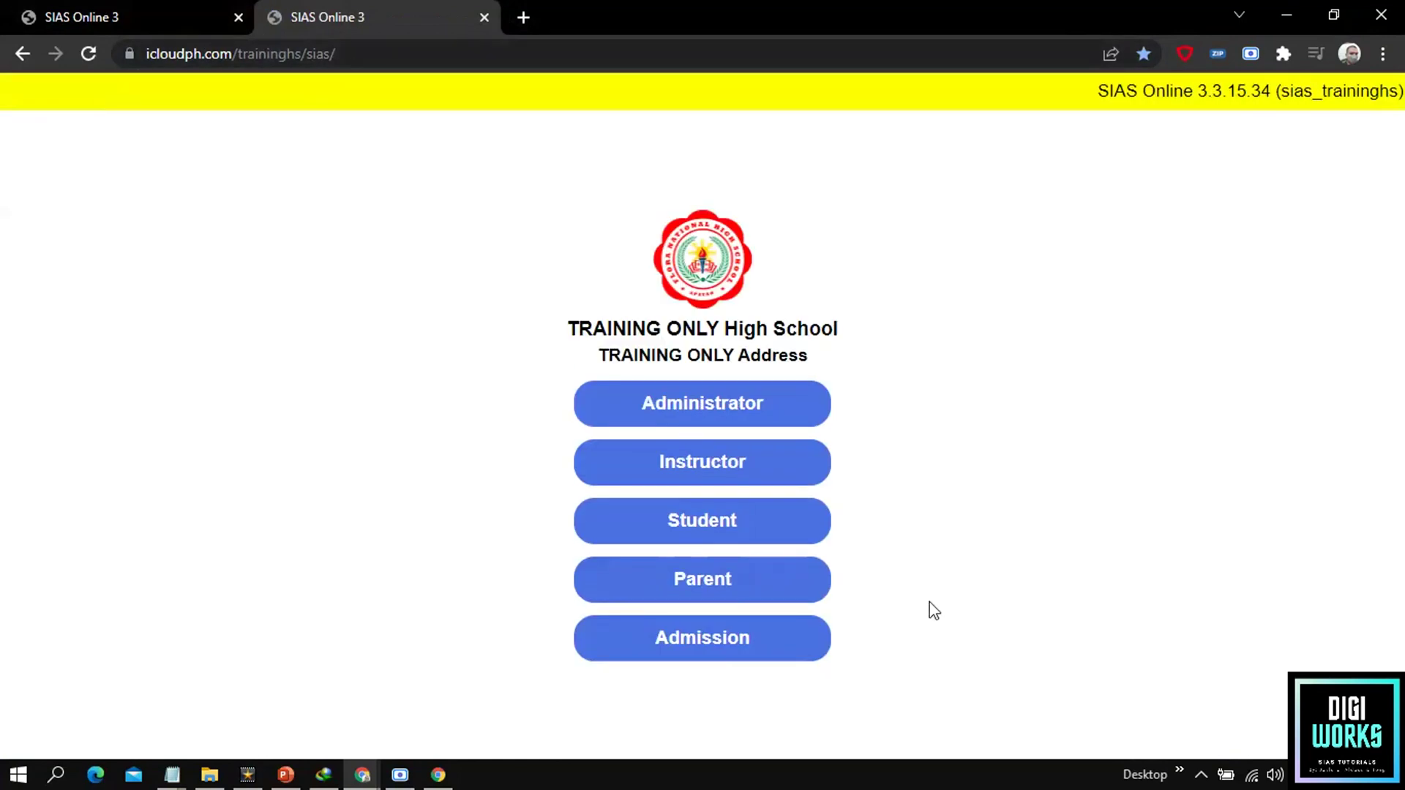
Step: Log in as Student using the student's ID and the newly set password
left_click(648, 526)
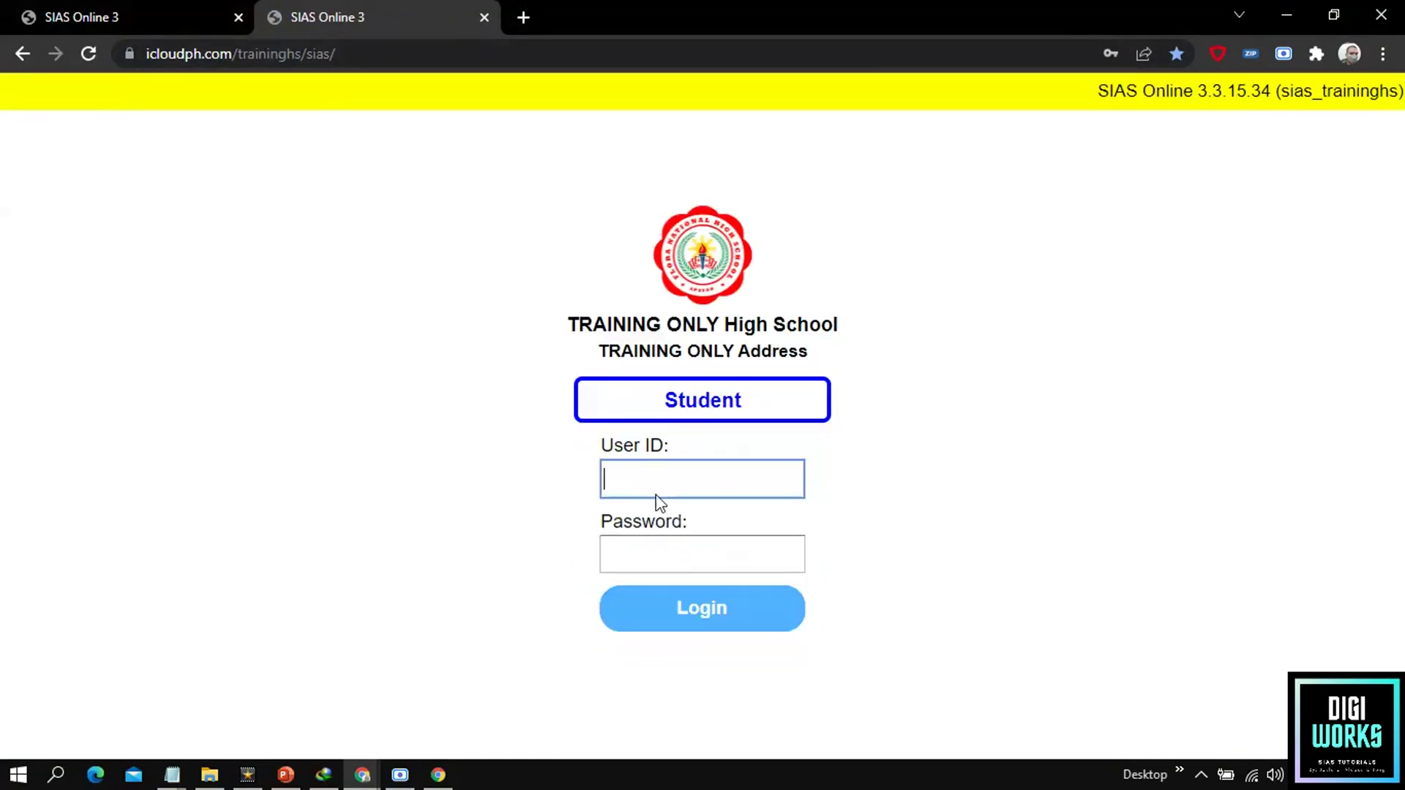
left_click(655, 465)
left_click(6, 11)
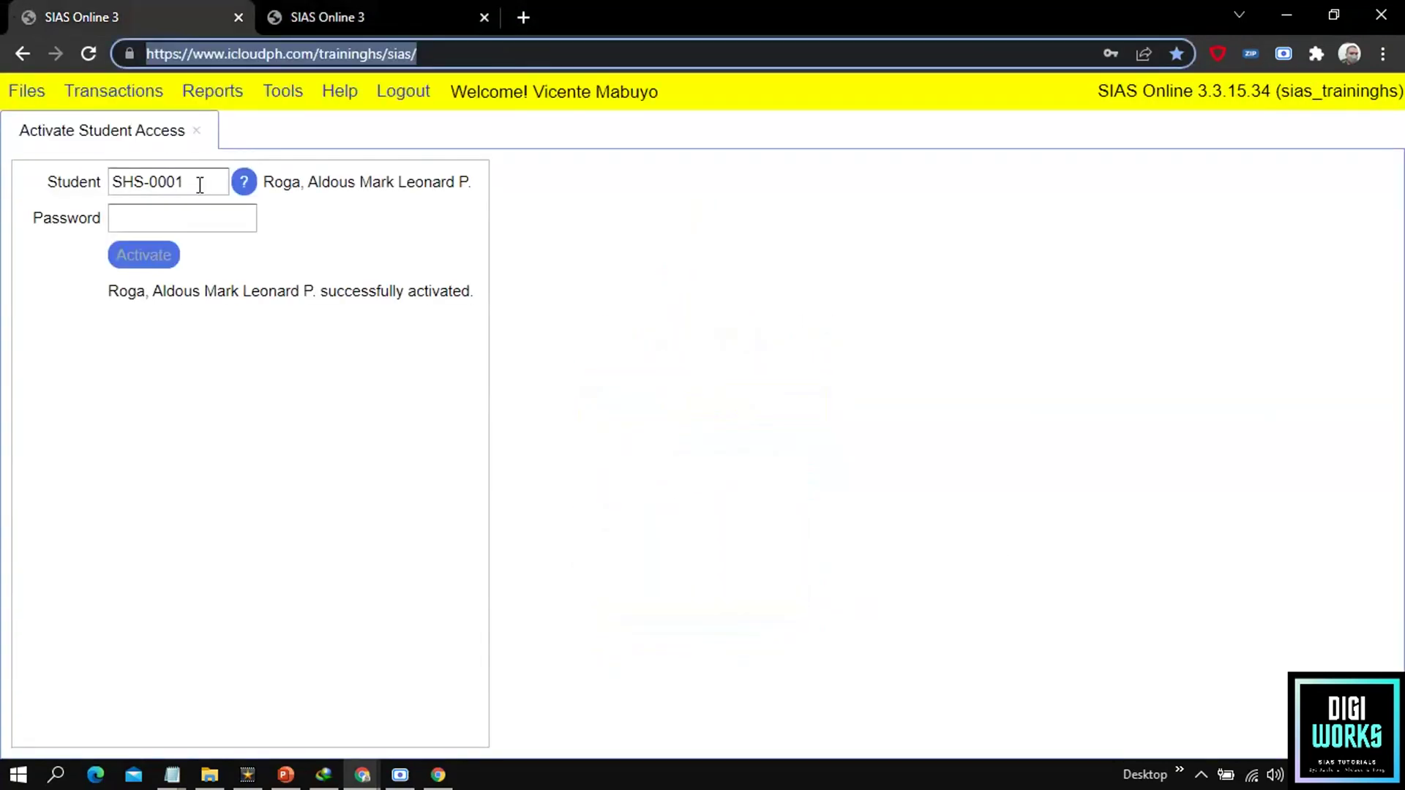
left_click(388, 19)
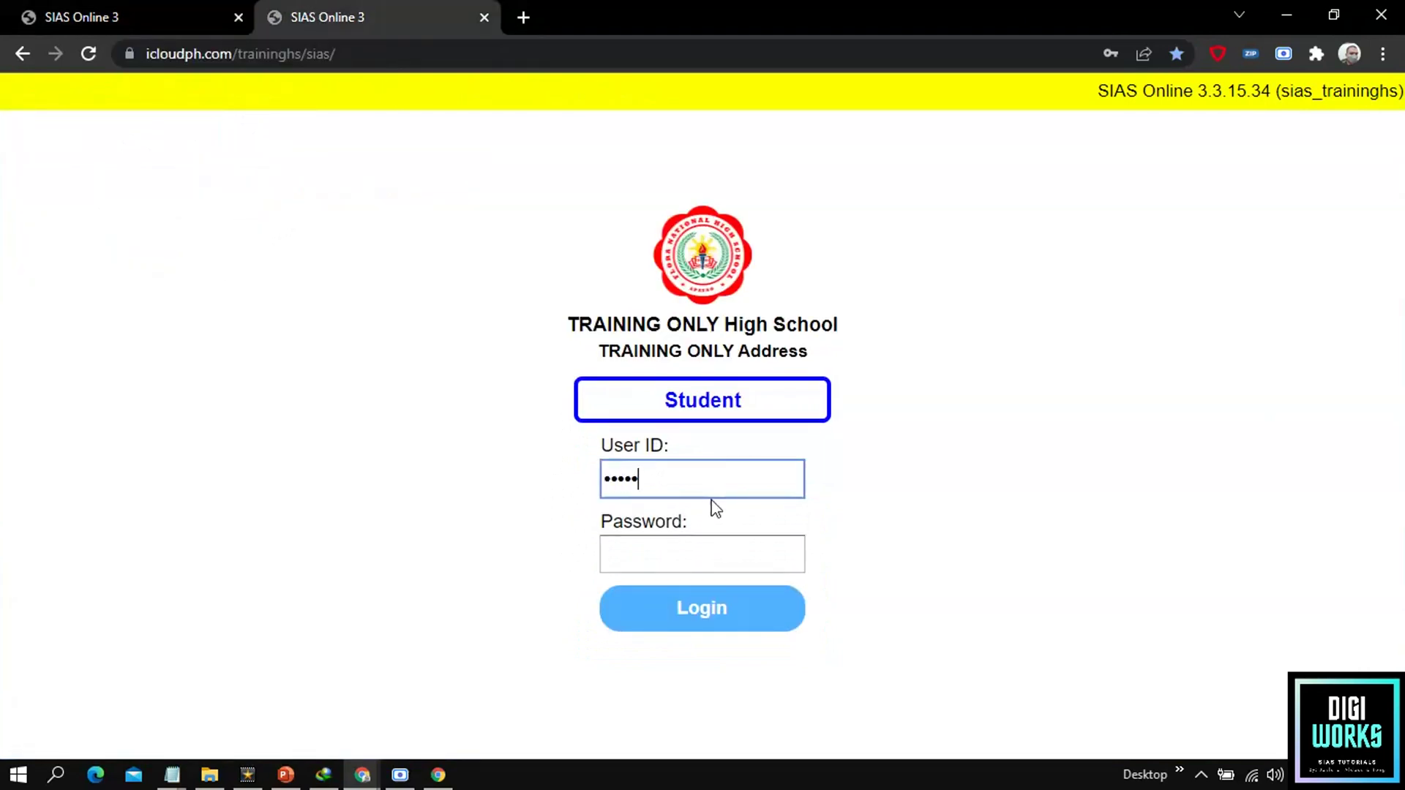
left_click(656, 484)
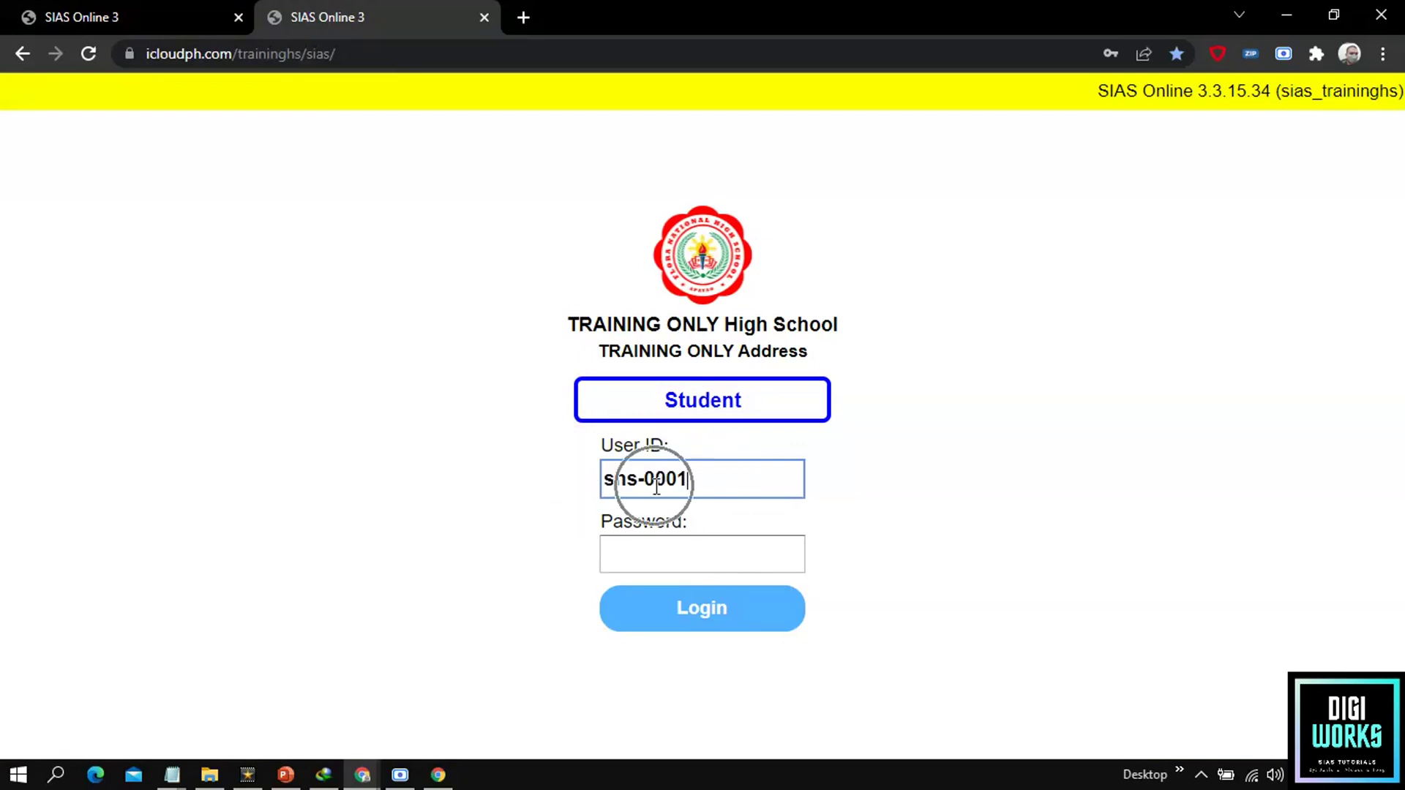
left_click(640, 545)
type("0000")
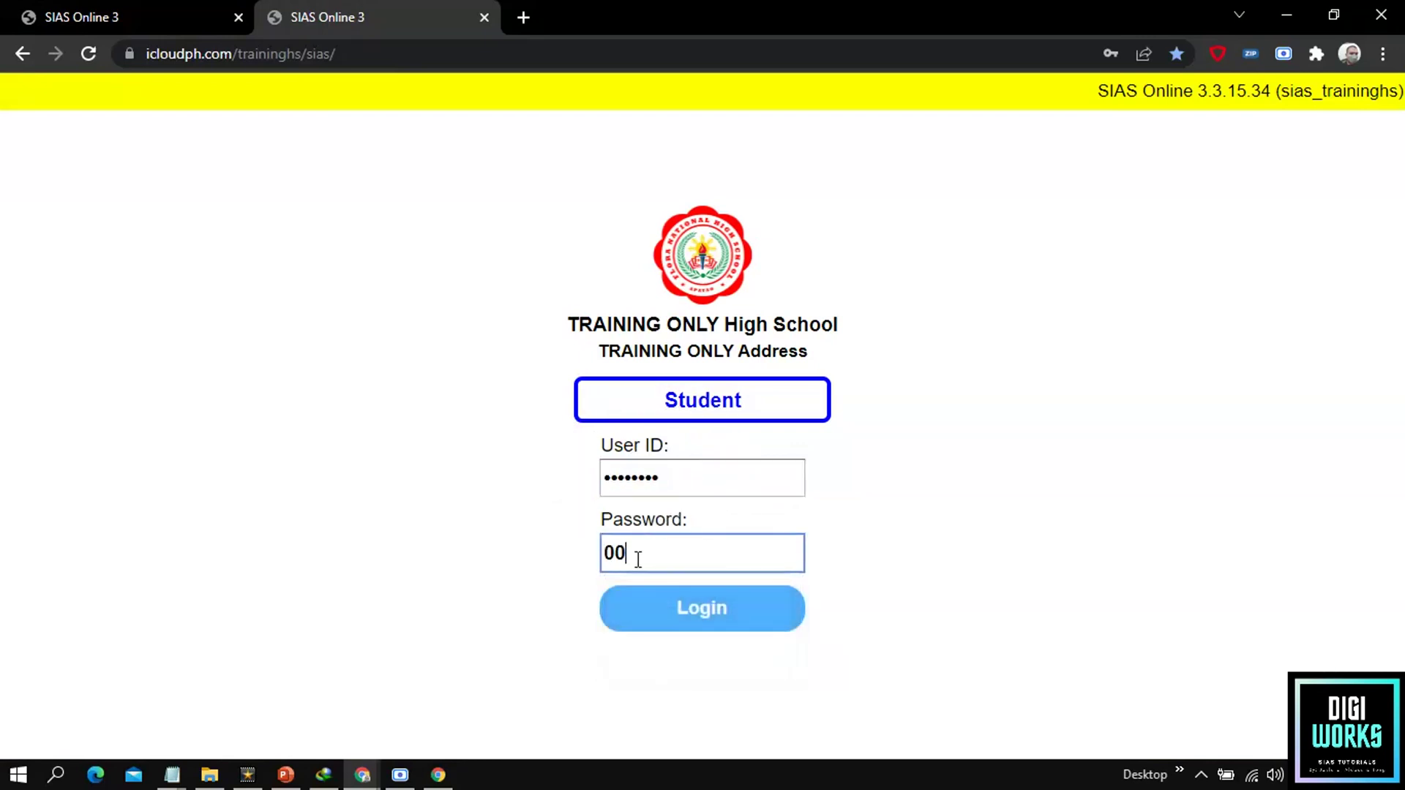
left_click(637, 558)
left_click(699, 629)
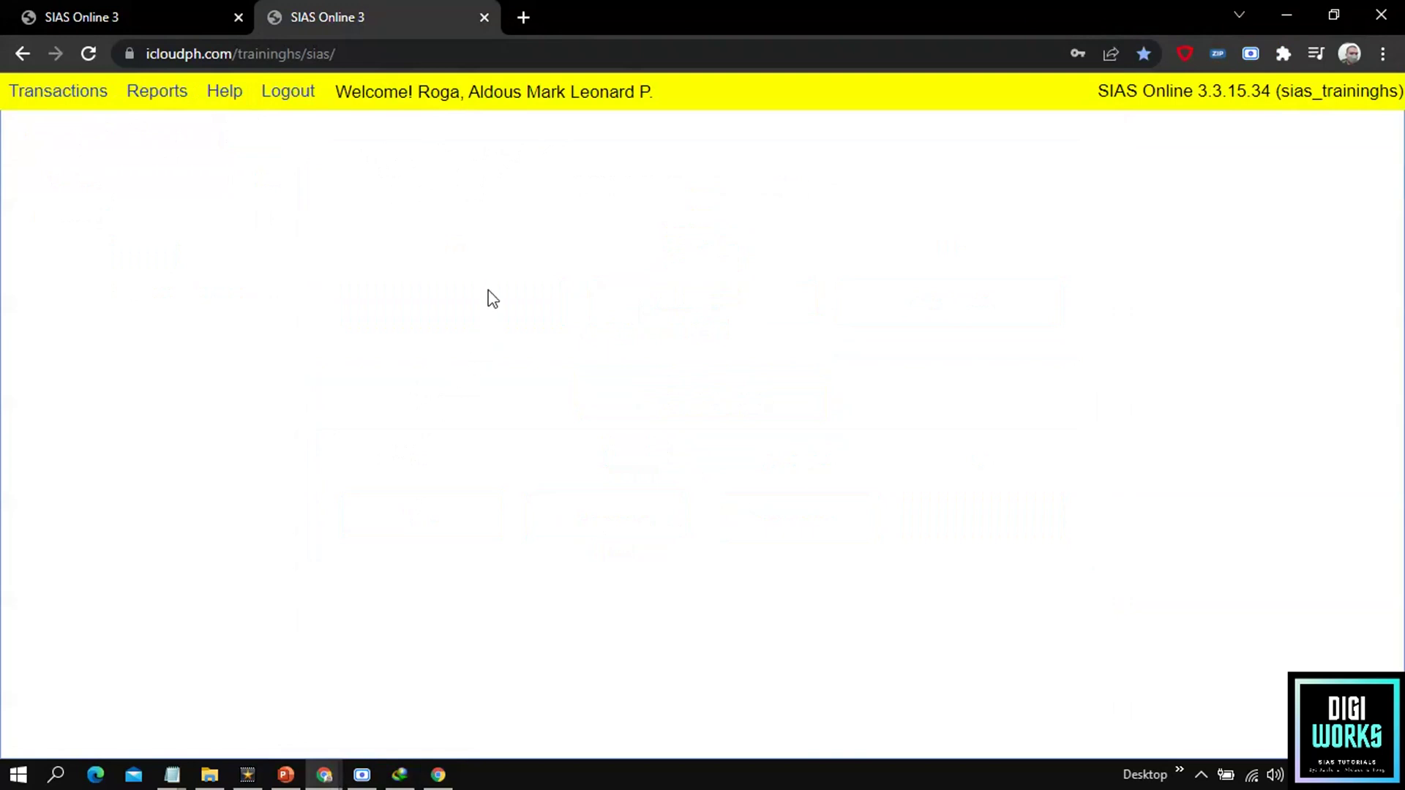
Step: In the administrator tab, bring up the Transactions > Activate Account submenu
left_click(130, 9)
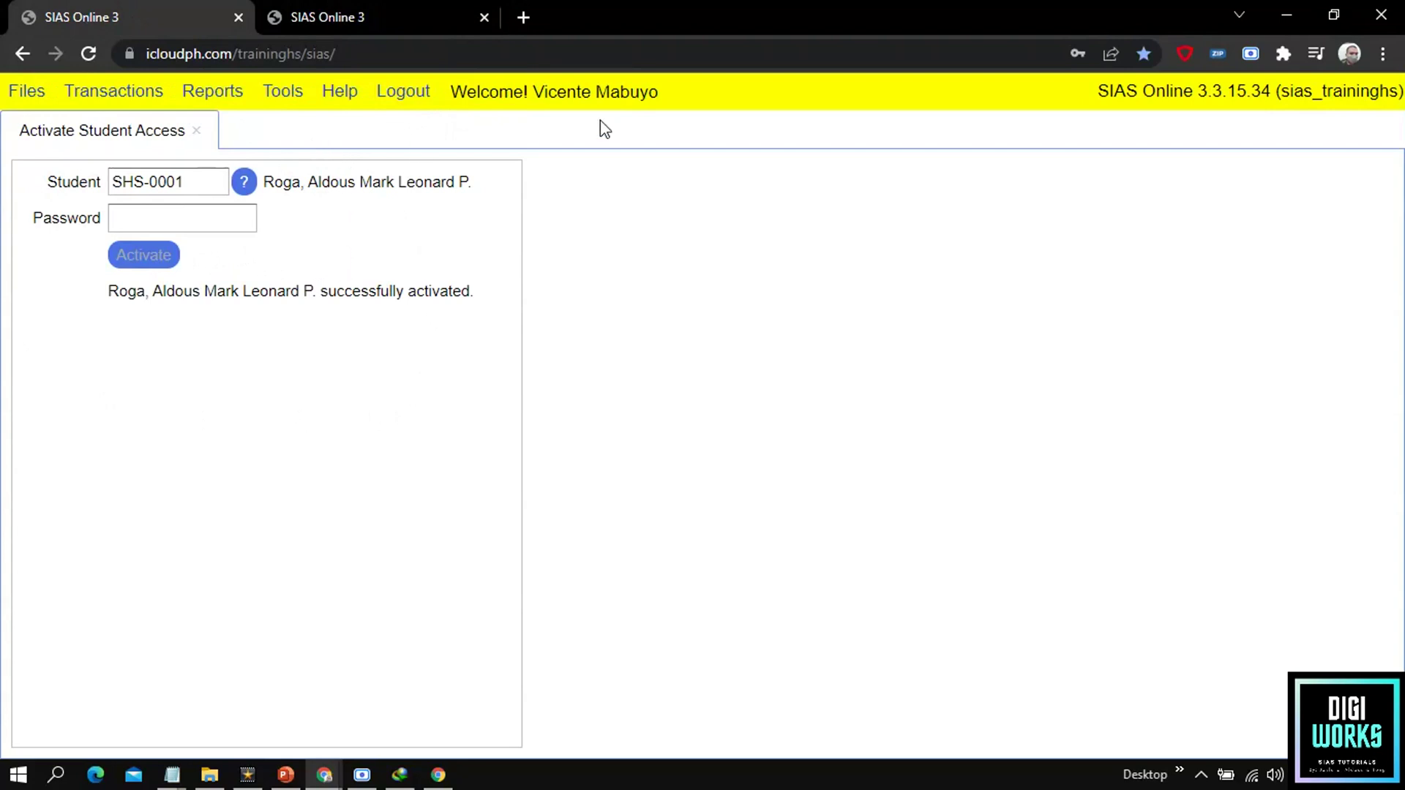
left_click(107, 102)
mouse_move(110, 126)
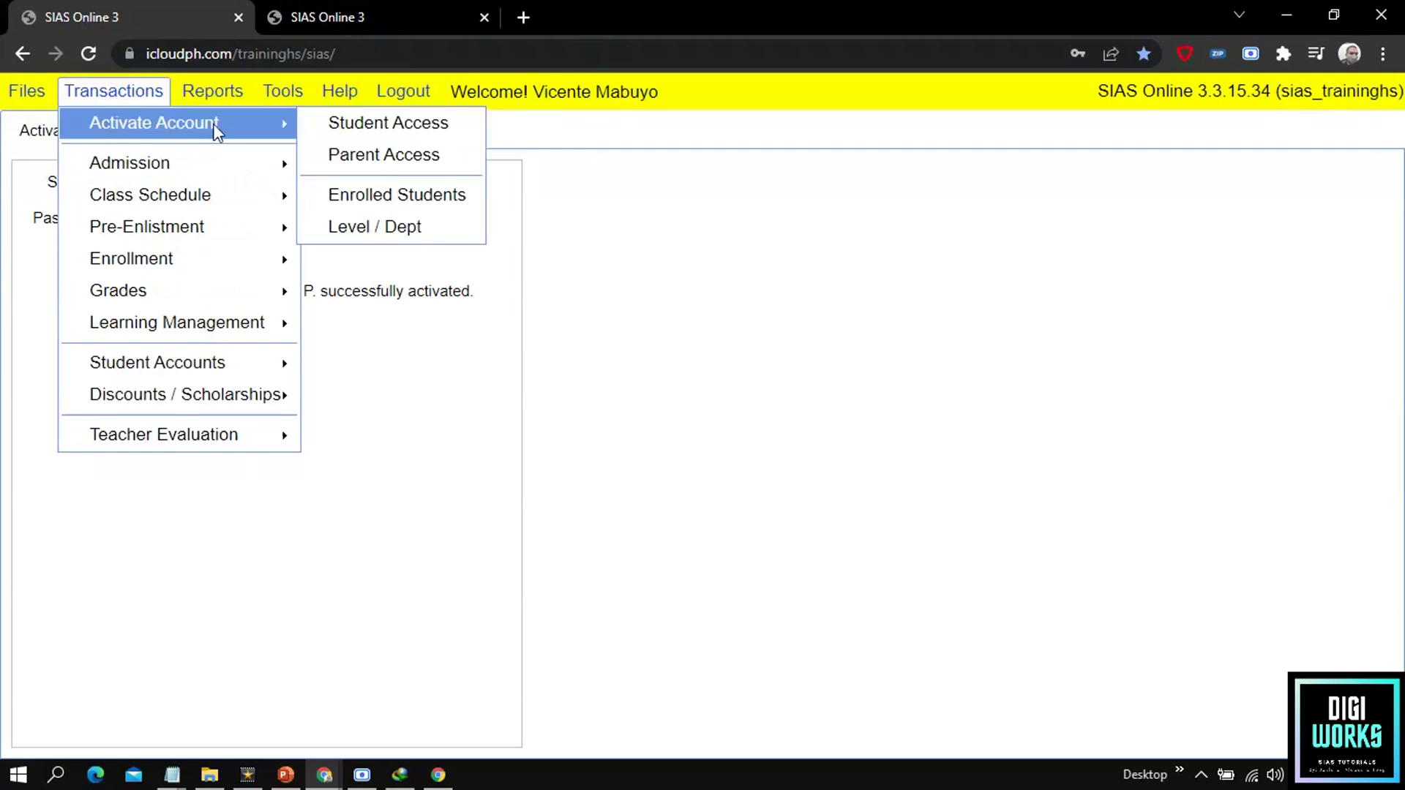
Step: Activate parent access for the student's code, replacing the generated parent password with a new one
left_click(390, 158)
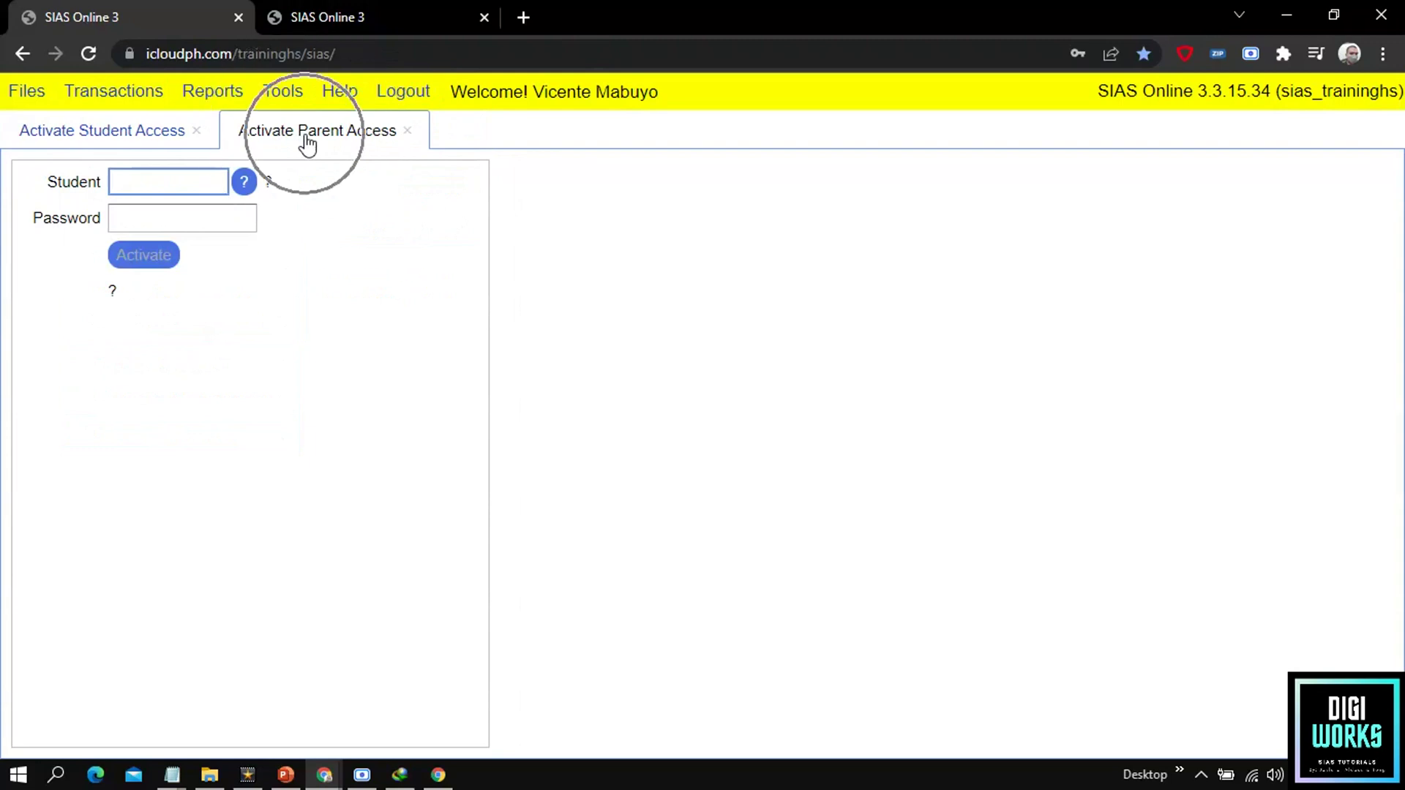
left_click(178, 180)
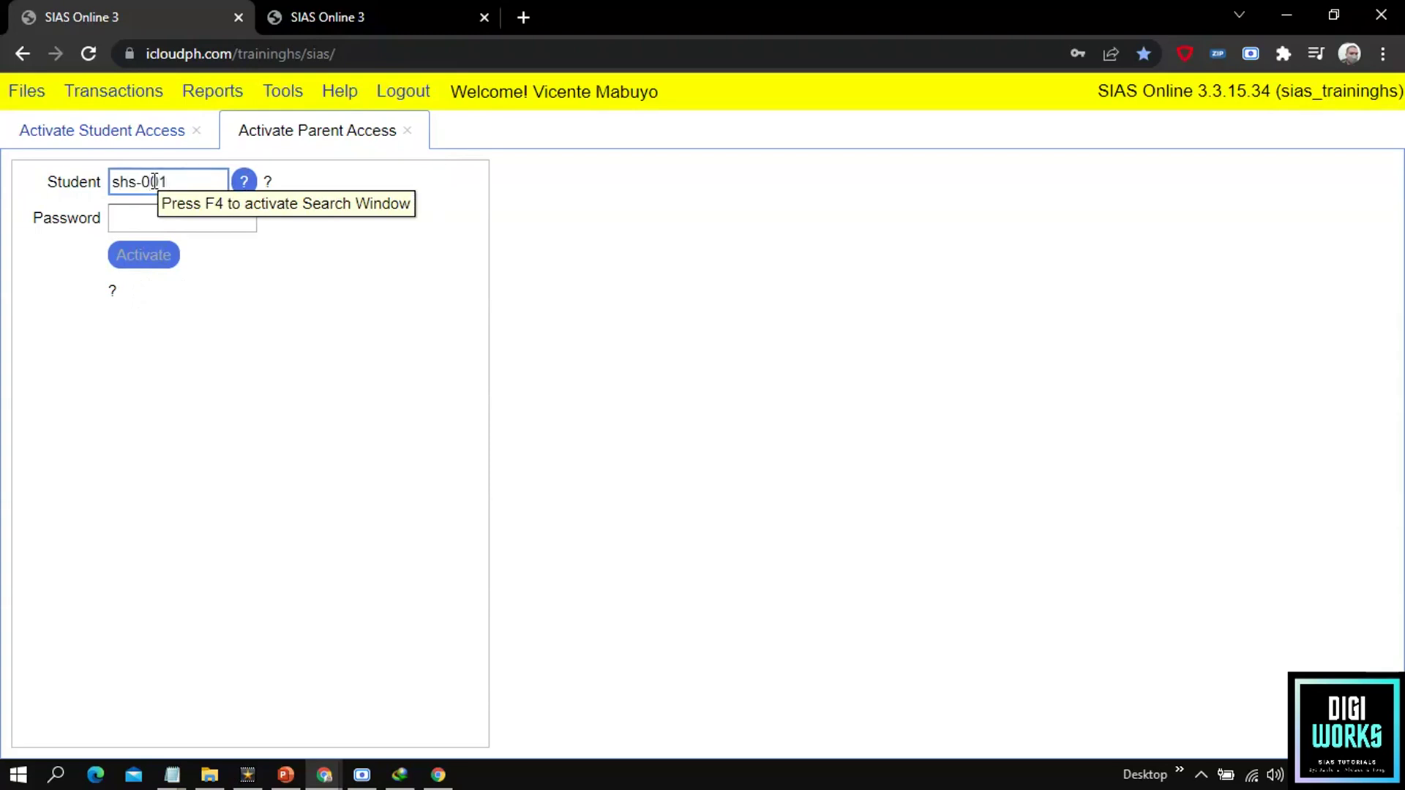
key("Tab")
left_click(152, 226)
double_click(151, 226)
type("1111")
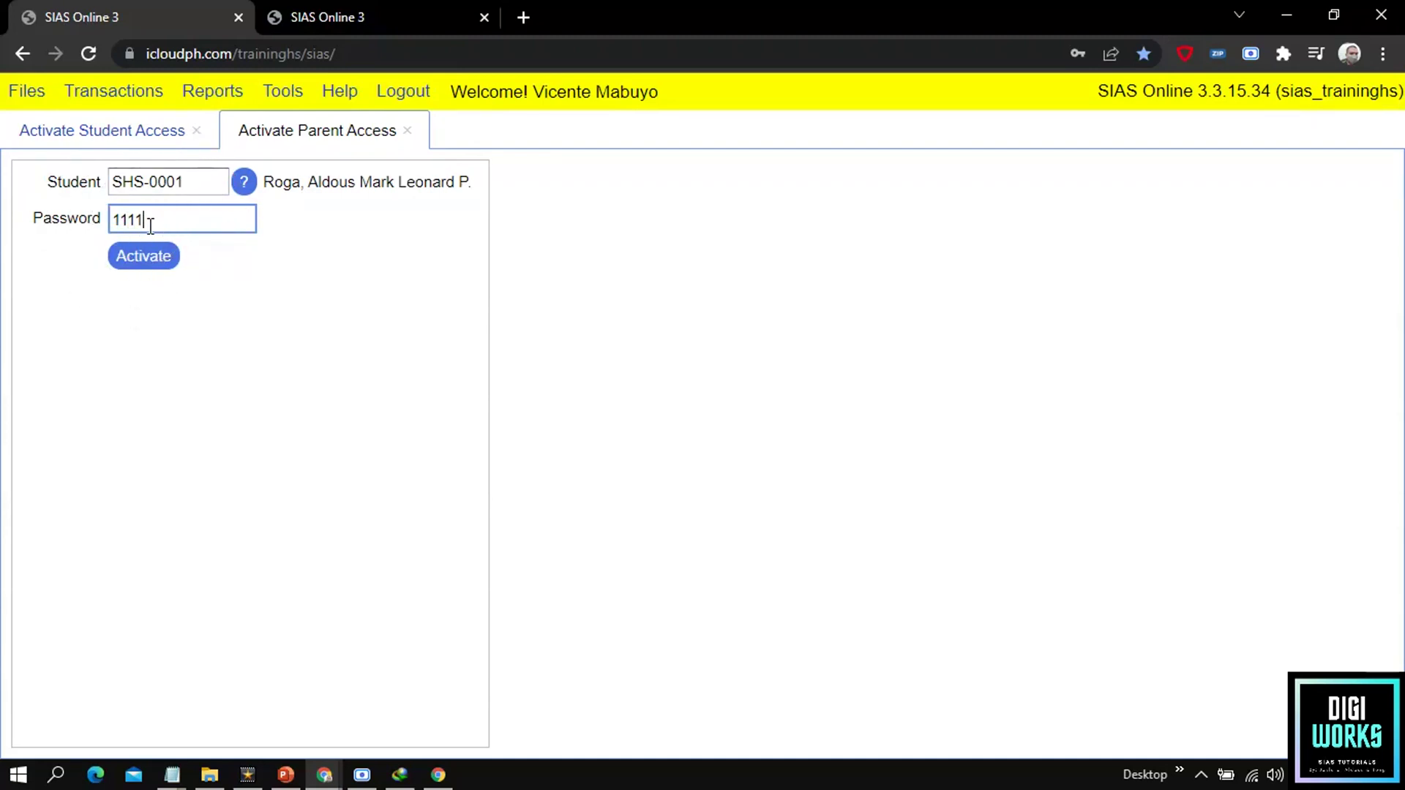
left_click(151, 226)
left_click(144, 264)
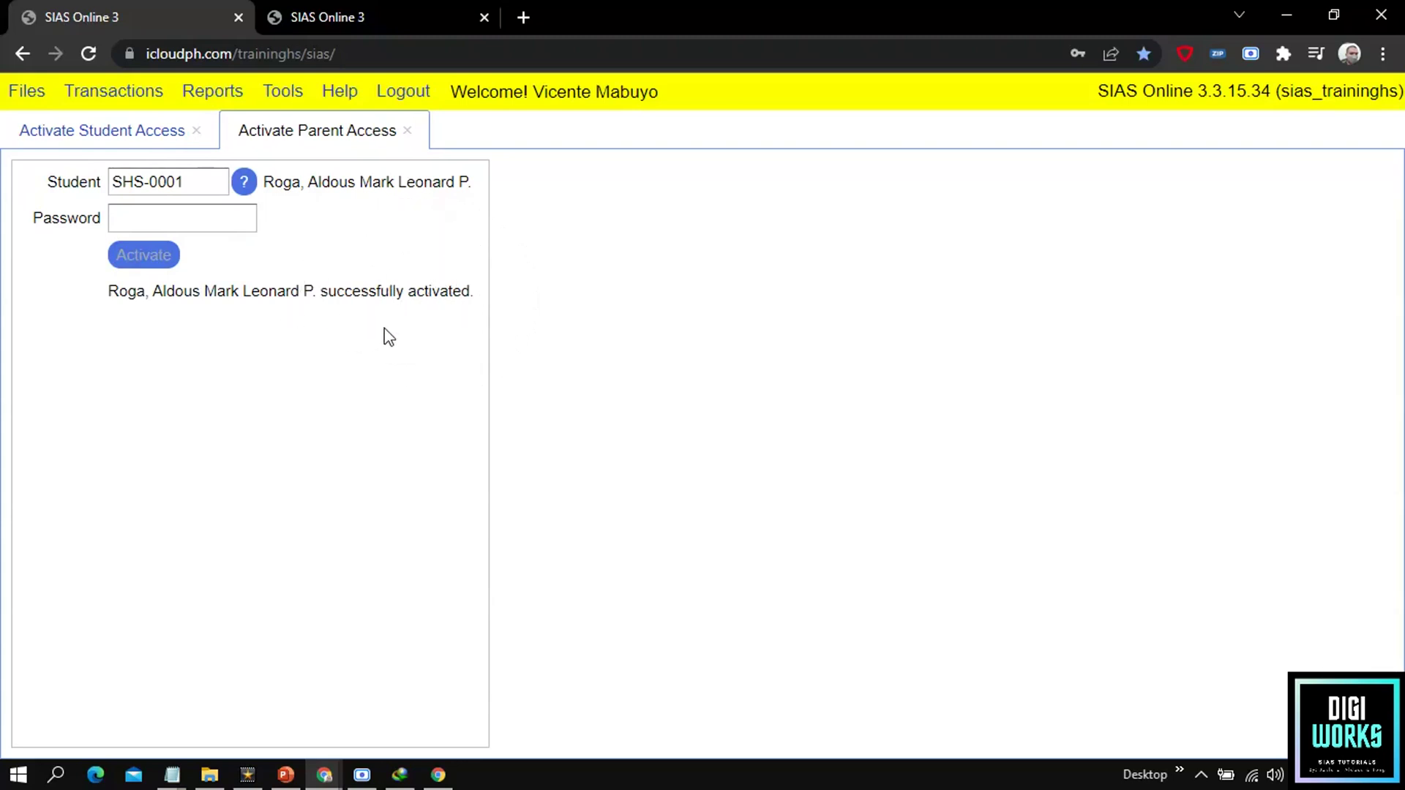
left_click(393, 13)
left_click(368, 53)
Step: Reload the second tab and log in as Parent with the student code and parent password
key("Return")
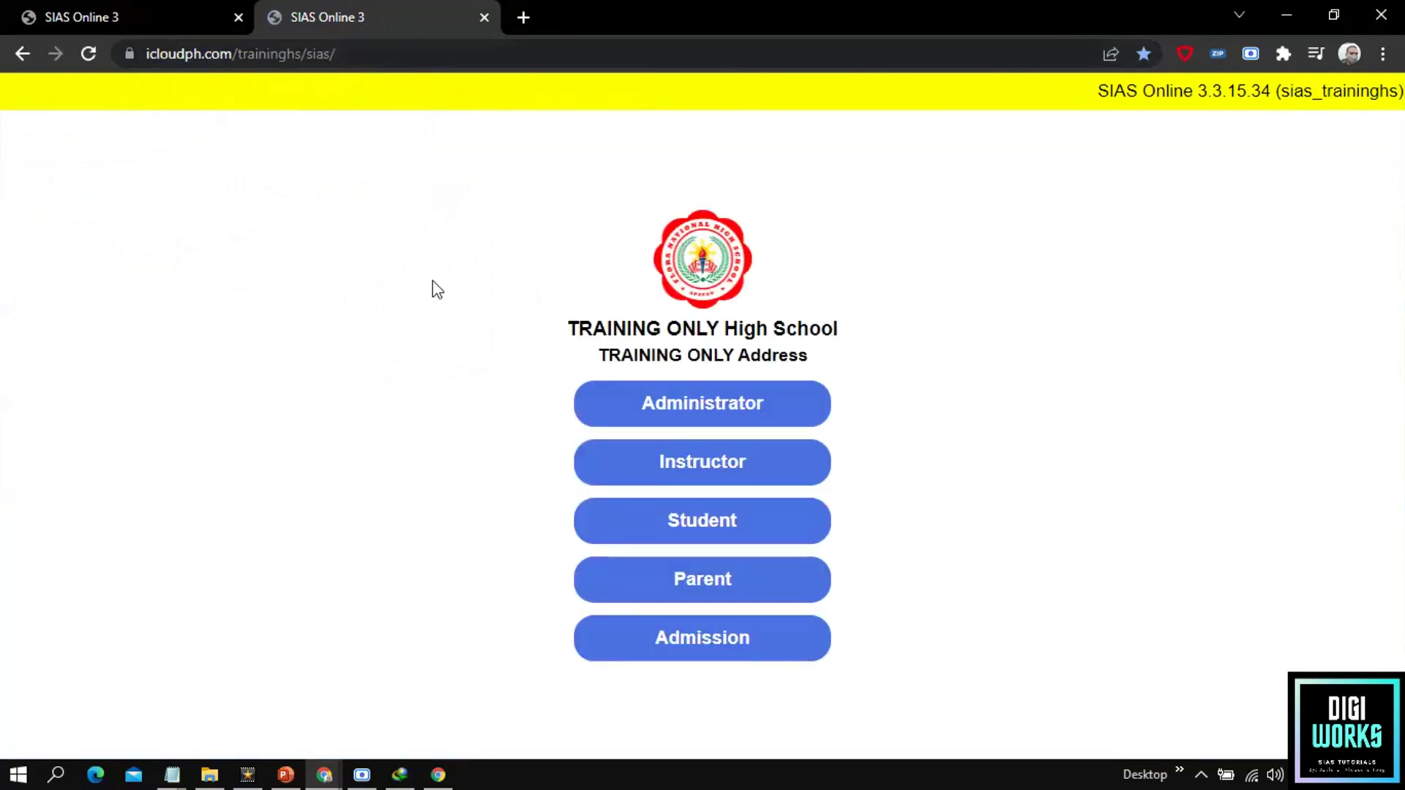
left_click(678, 582)
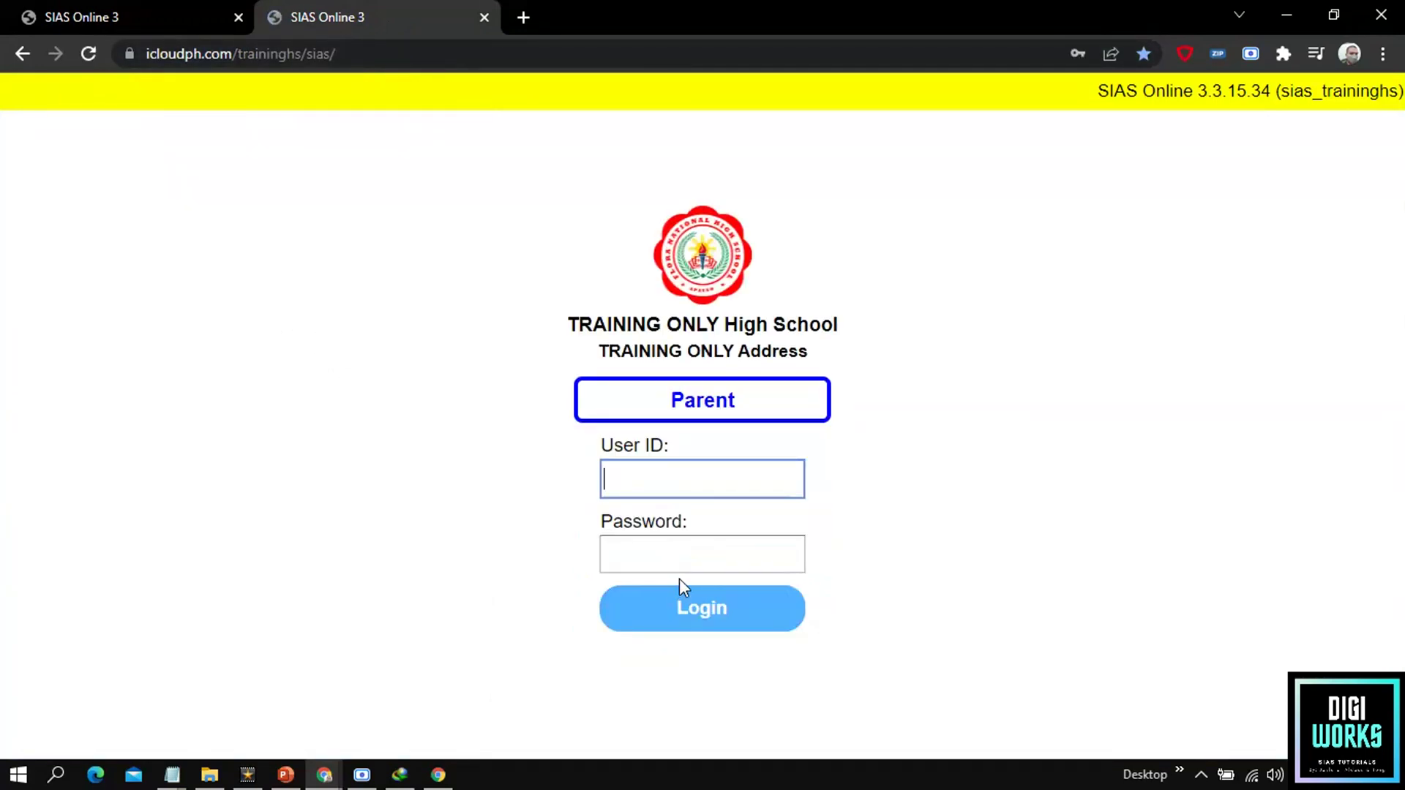
left_click(697, 476)
left_click(11, 10)
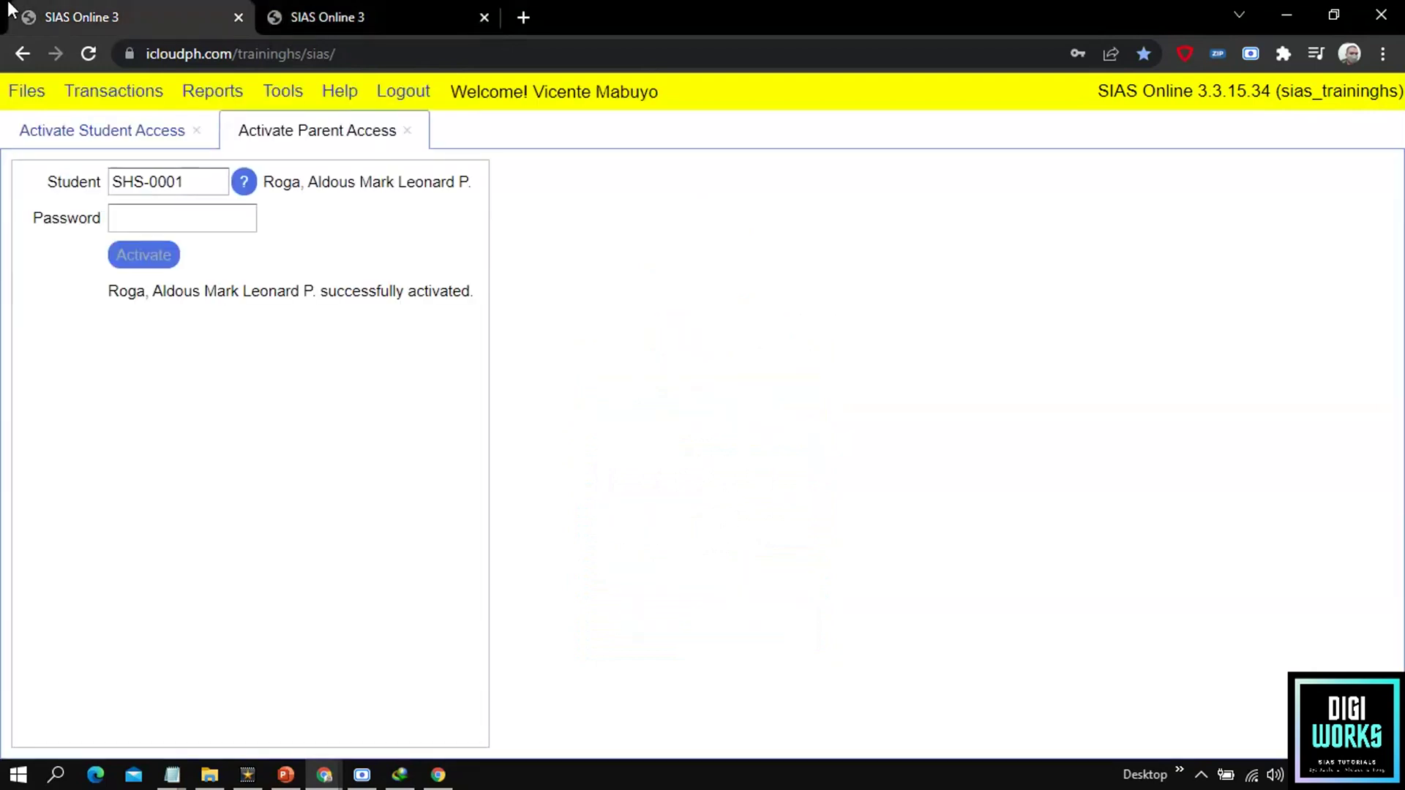
left_click(345, 2)
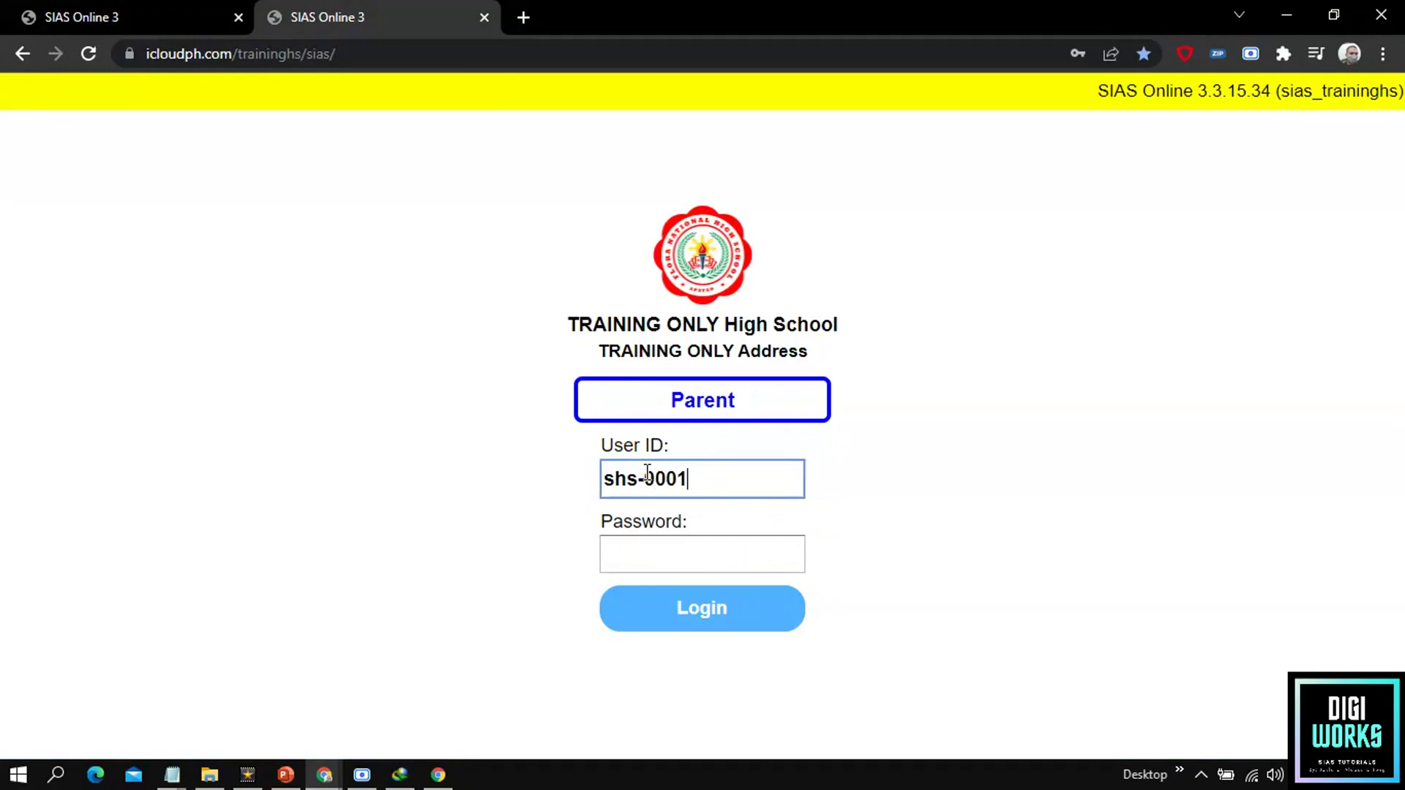
left_click(131, 7)
left_click(293, 7)
left_click(668, 548)
type("1111")
left_click(649, 618)
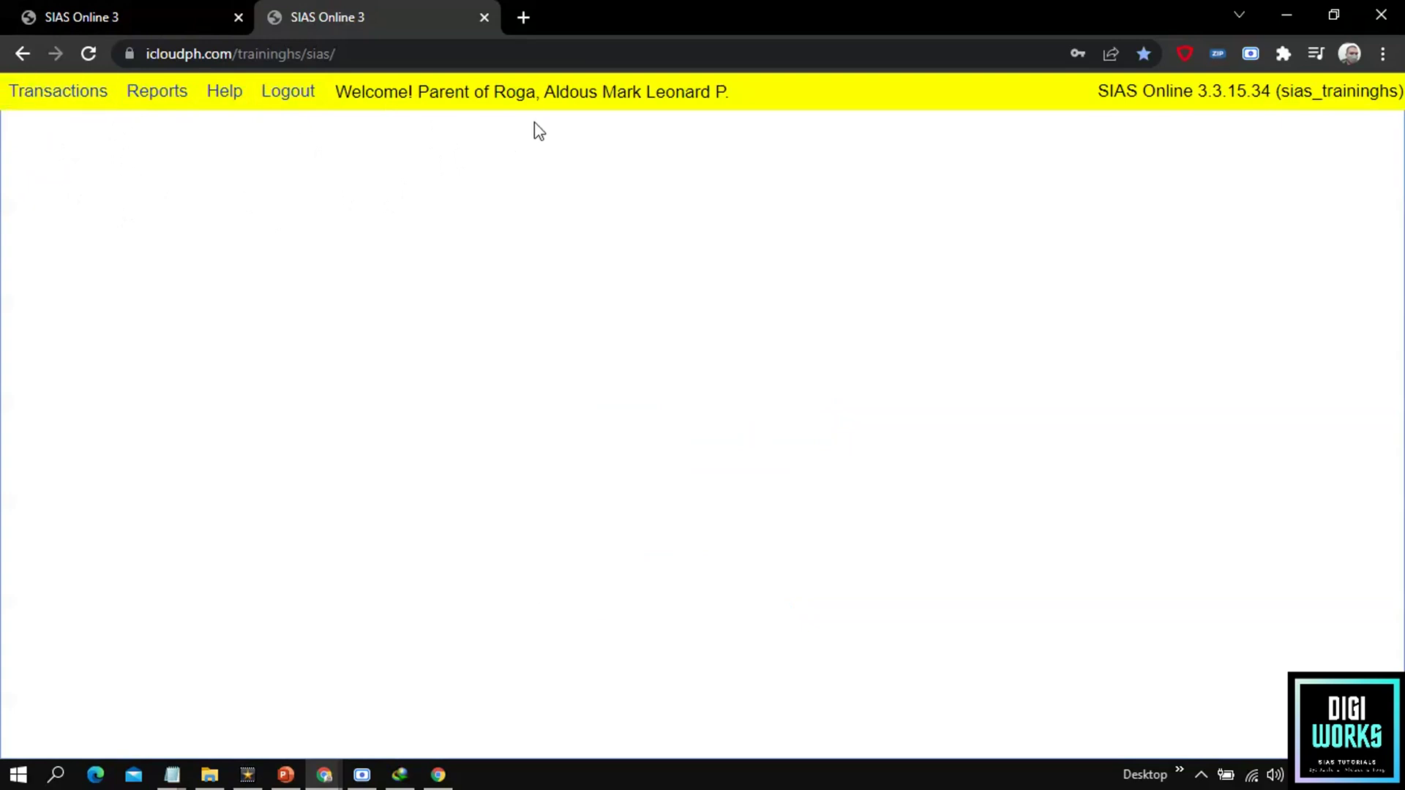
left_click(427, 101)
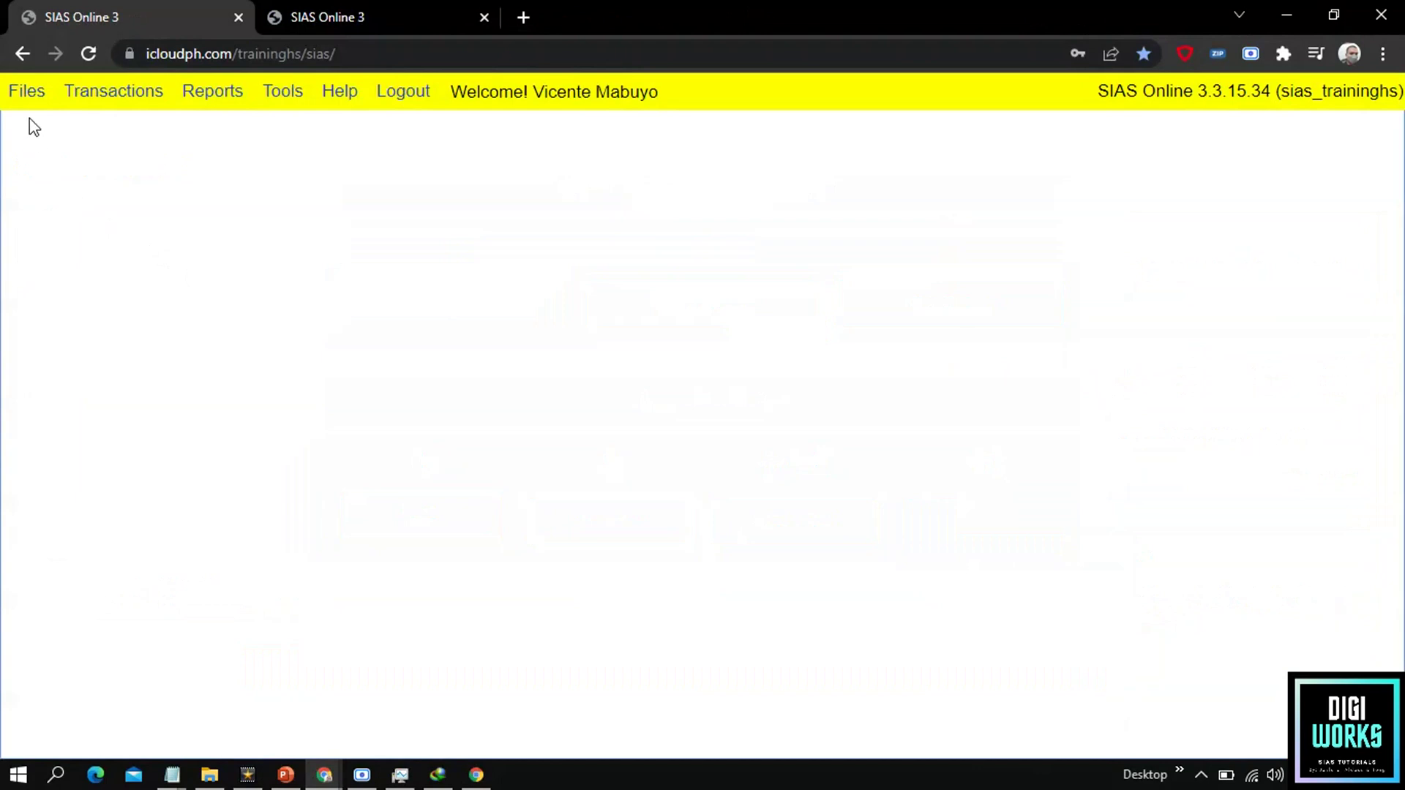
Step: Open Files > Offerings > Instructors and refresh the instructor list
left_click(27, 92)
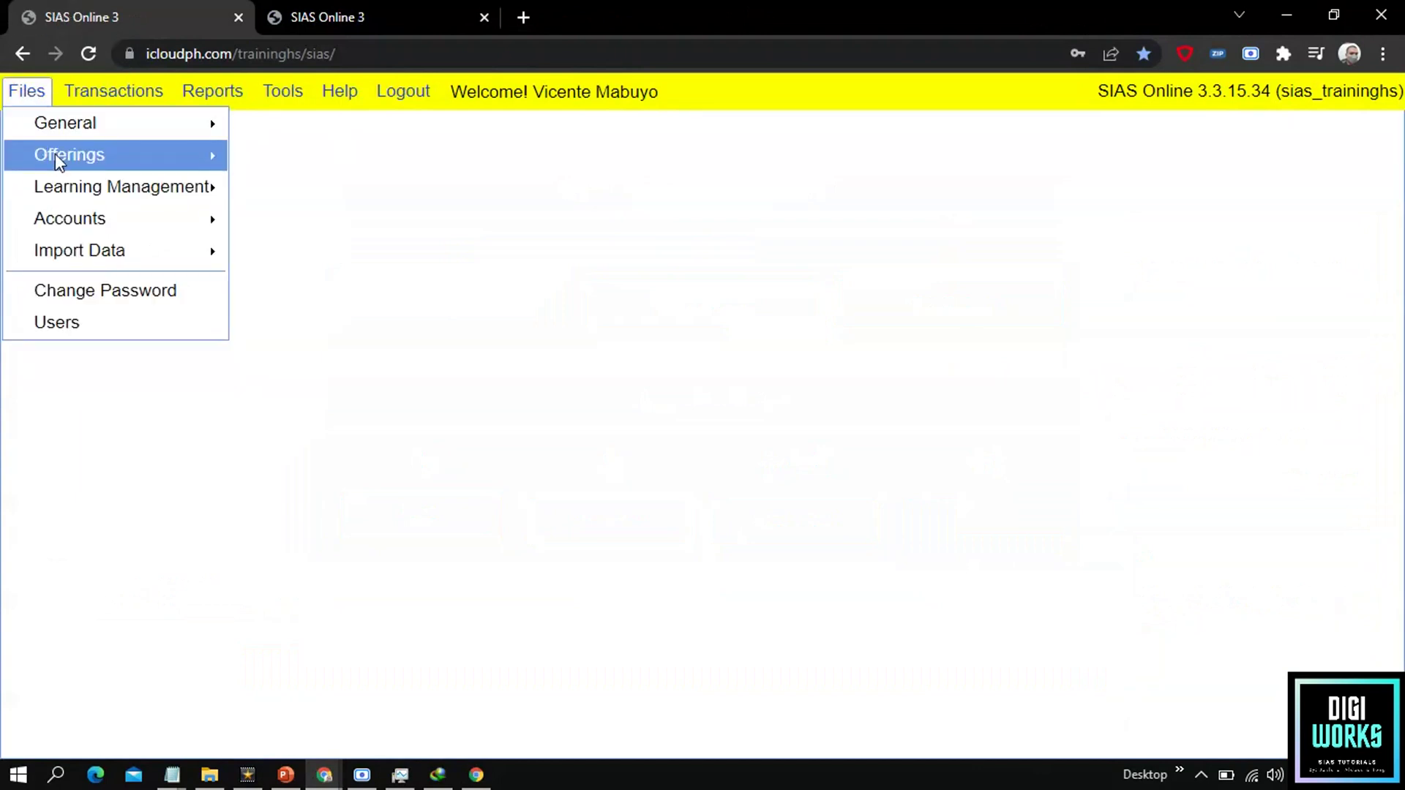
left_click(56, 155)
left_click(306, 181)
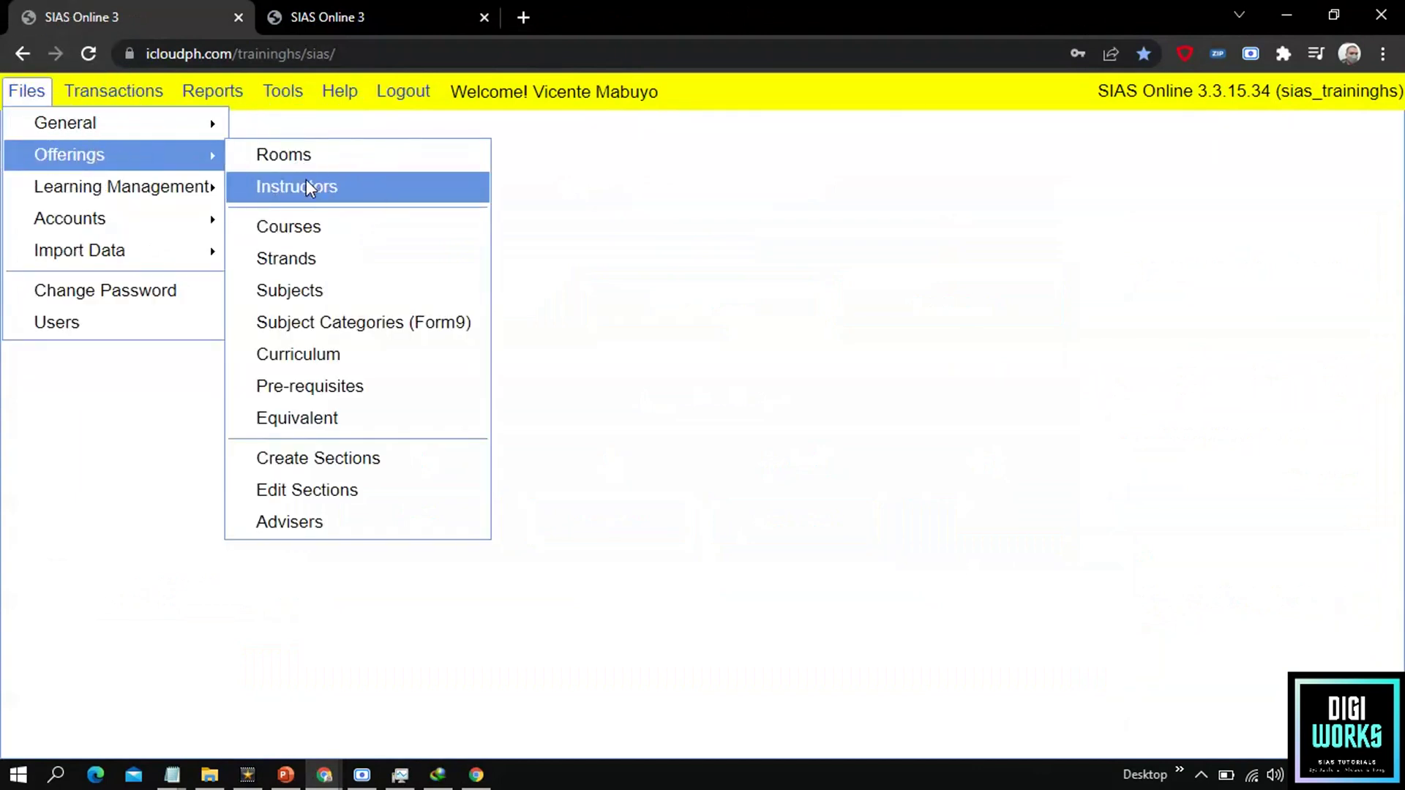
left_click(58, 147)
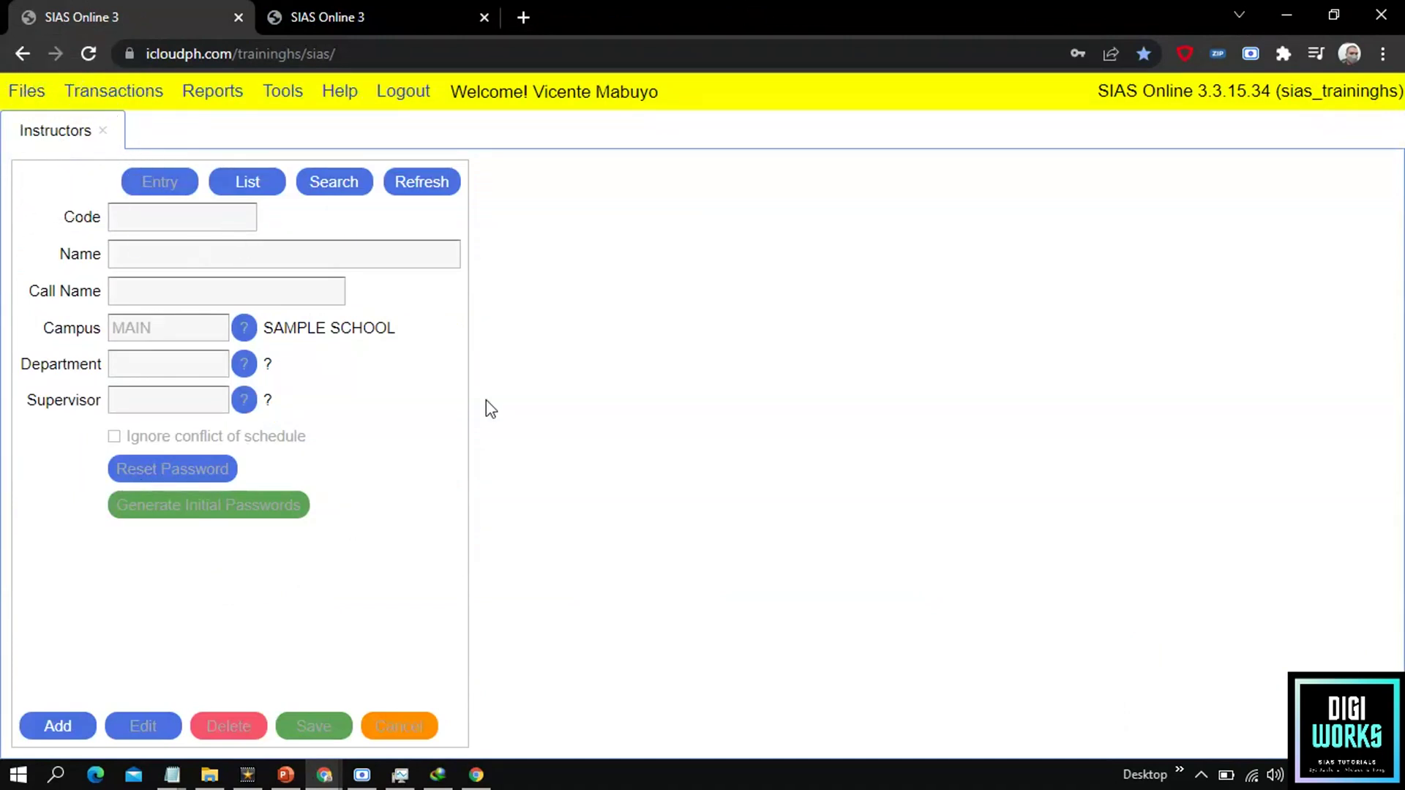
left_click(221, 302)
left_click(409, 192)
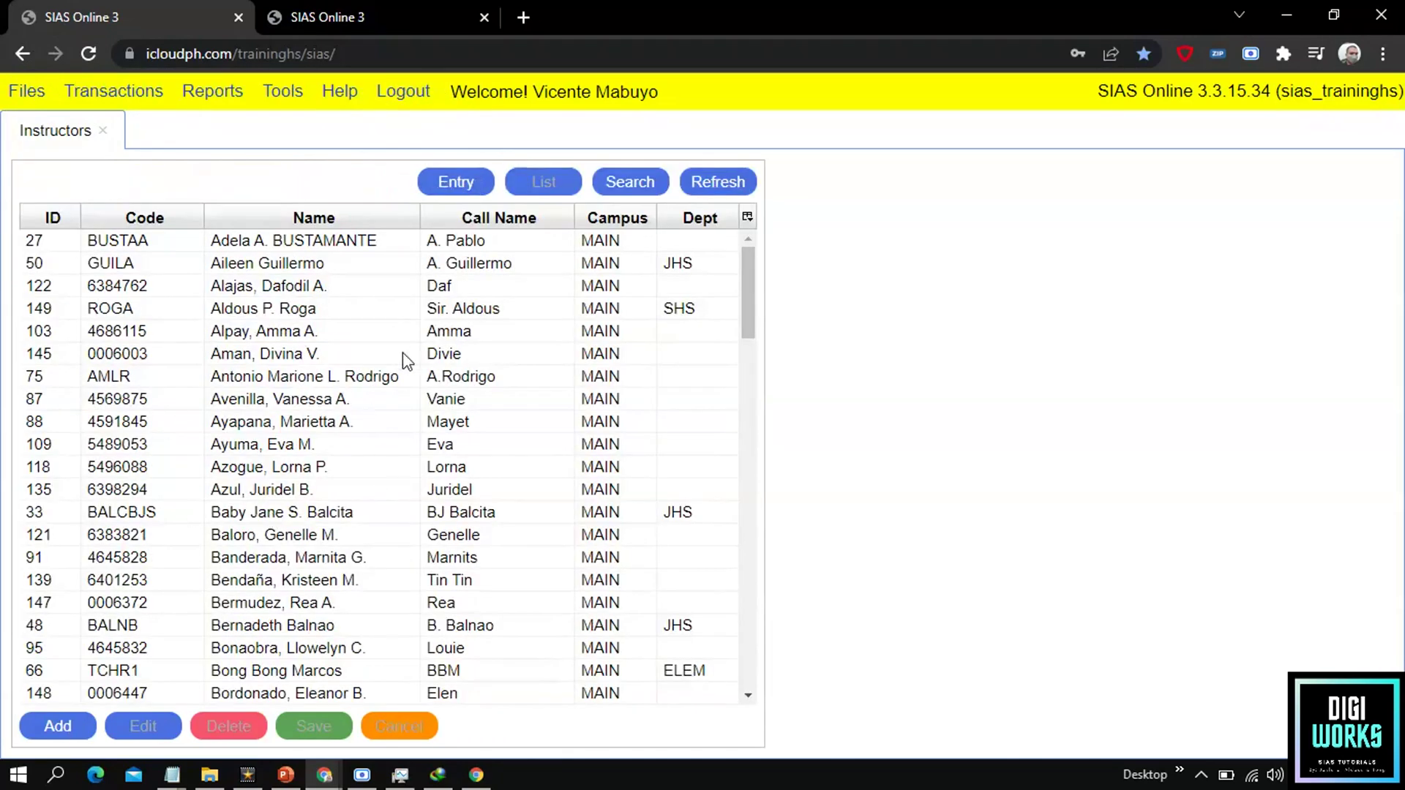
Step: Find the instructor by name and open their record (campus MAIN, department SHS) for editing
left_click(635, 191)
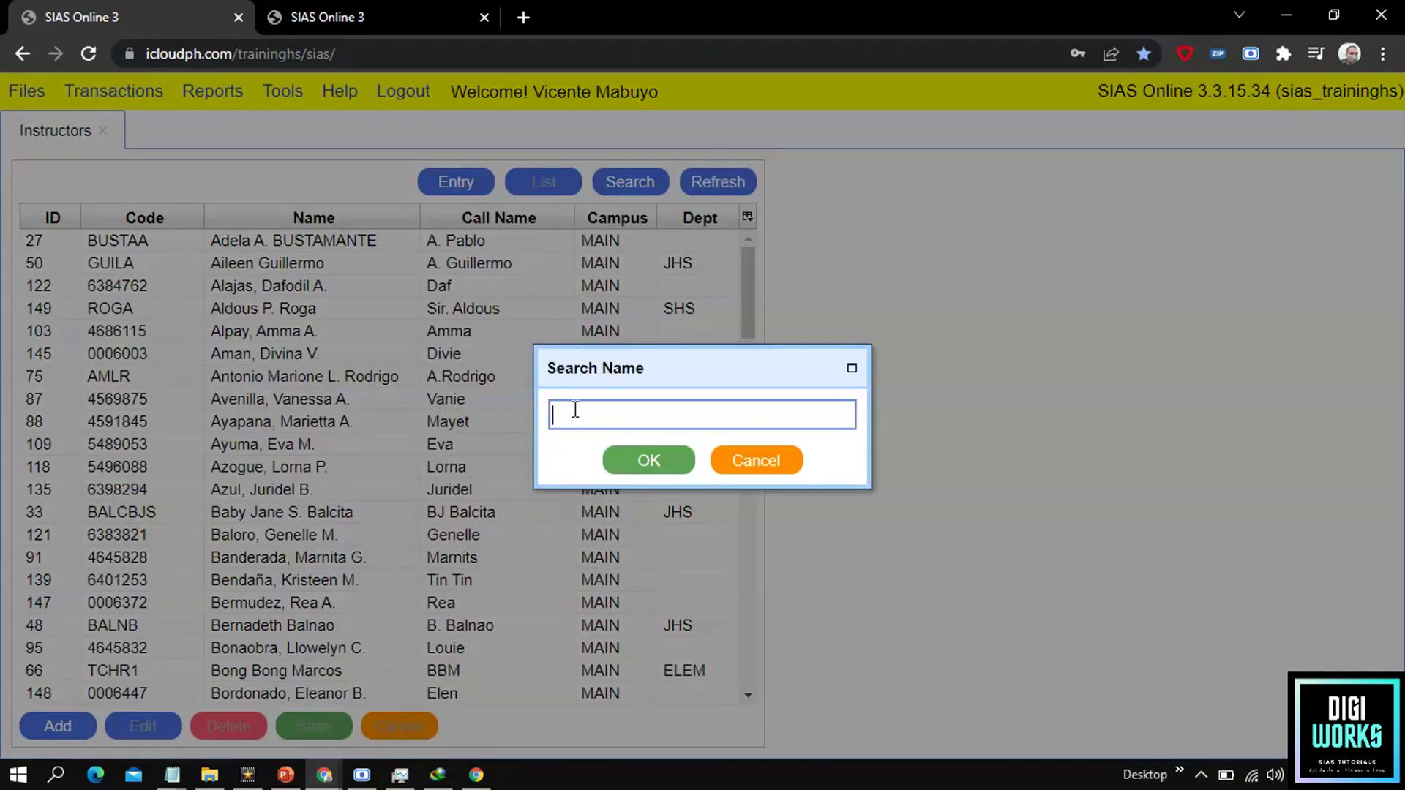
key("Return")
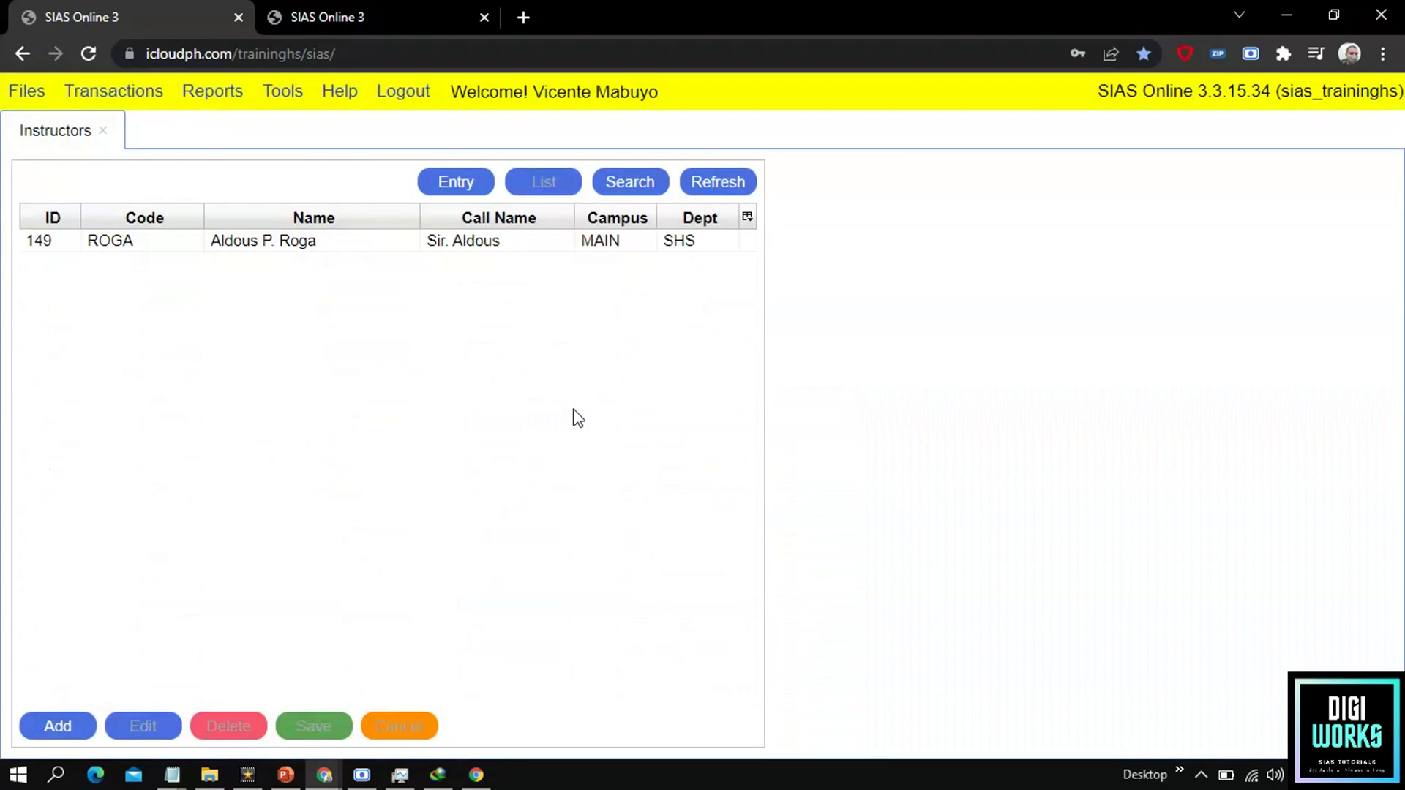
left_click(367, 250)
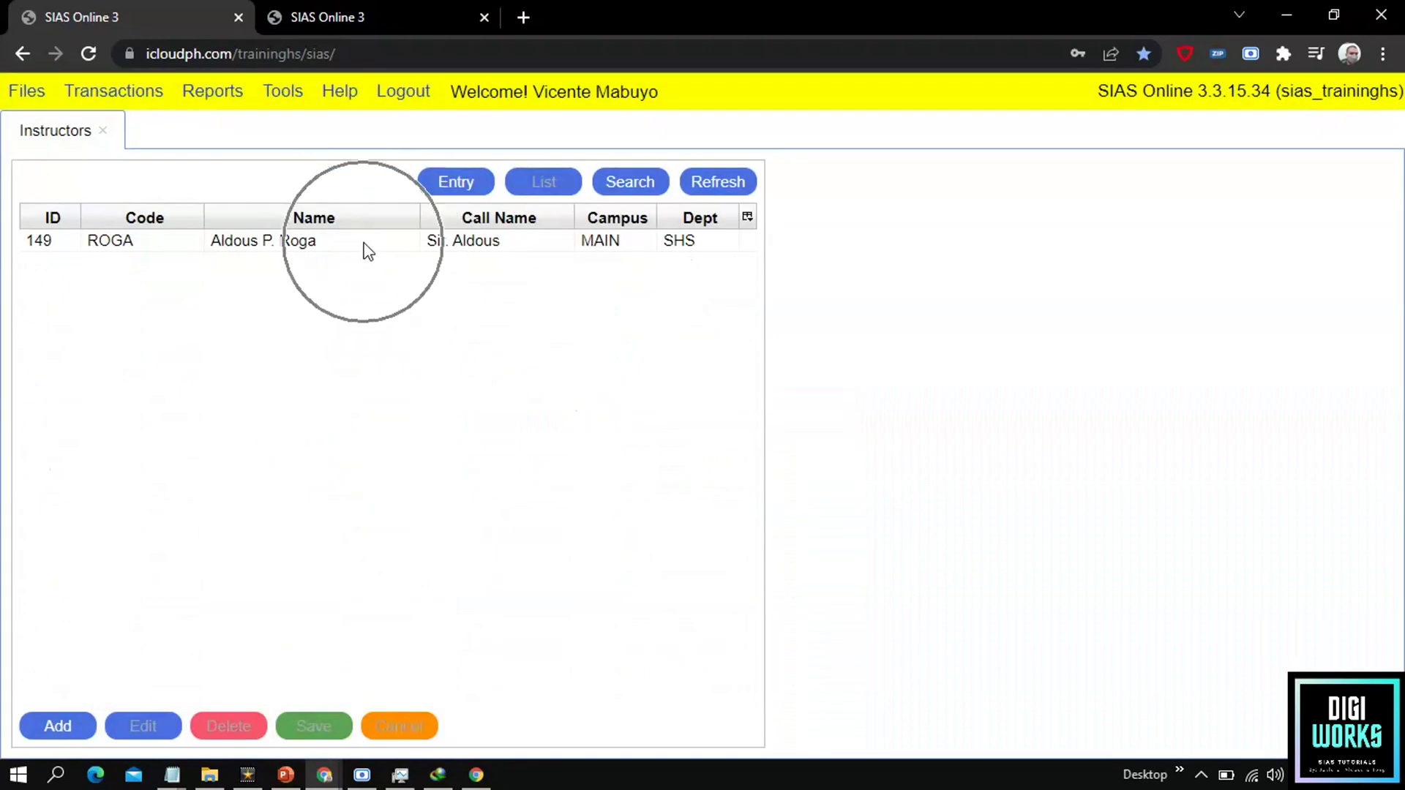
left_click(183, 245)
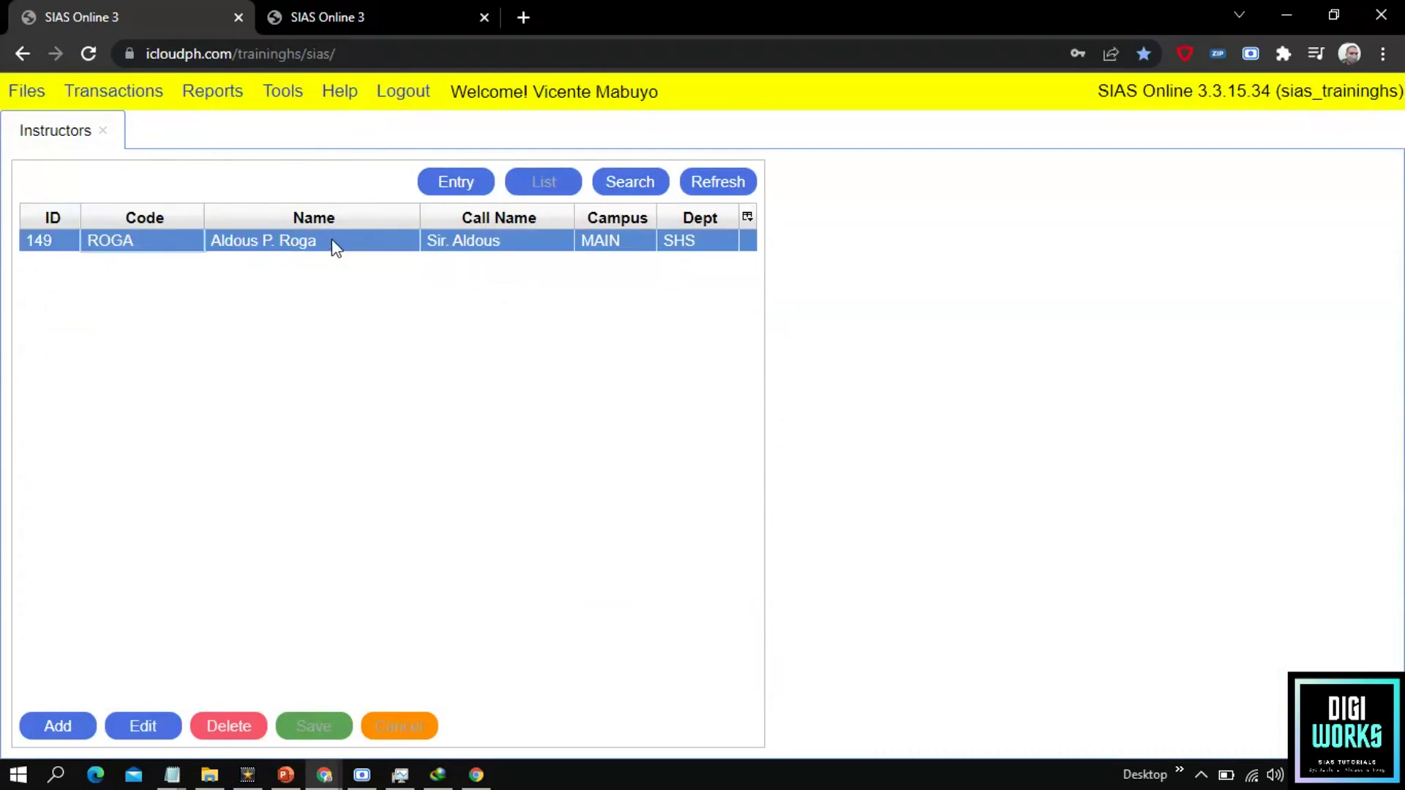
left_click(456, 186)
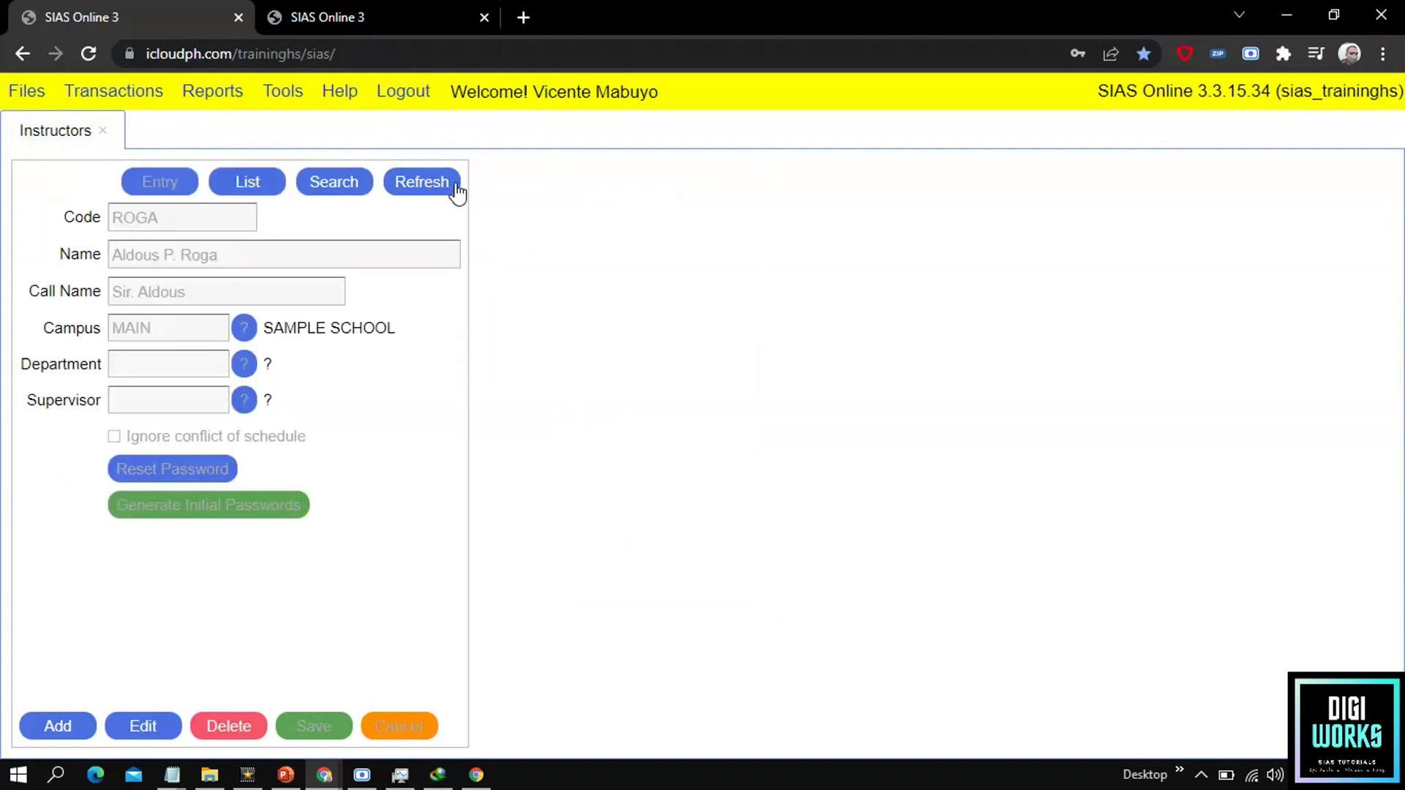
left_click(145, 223)
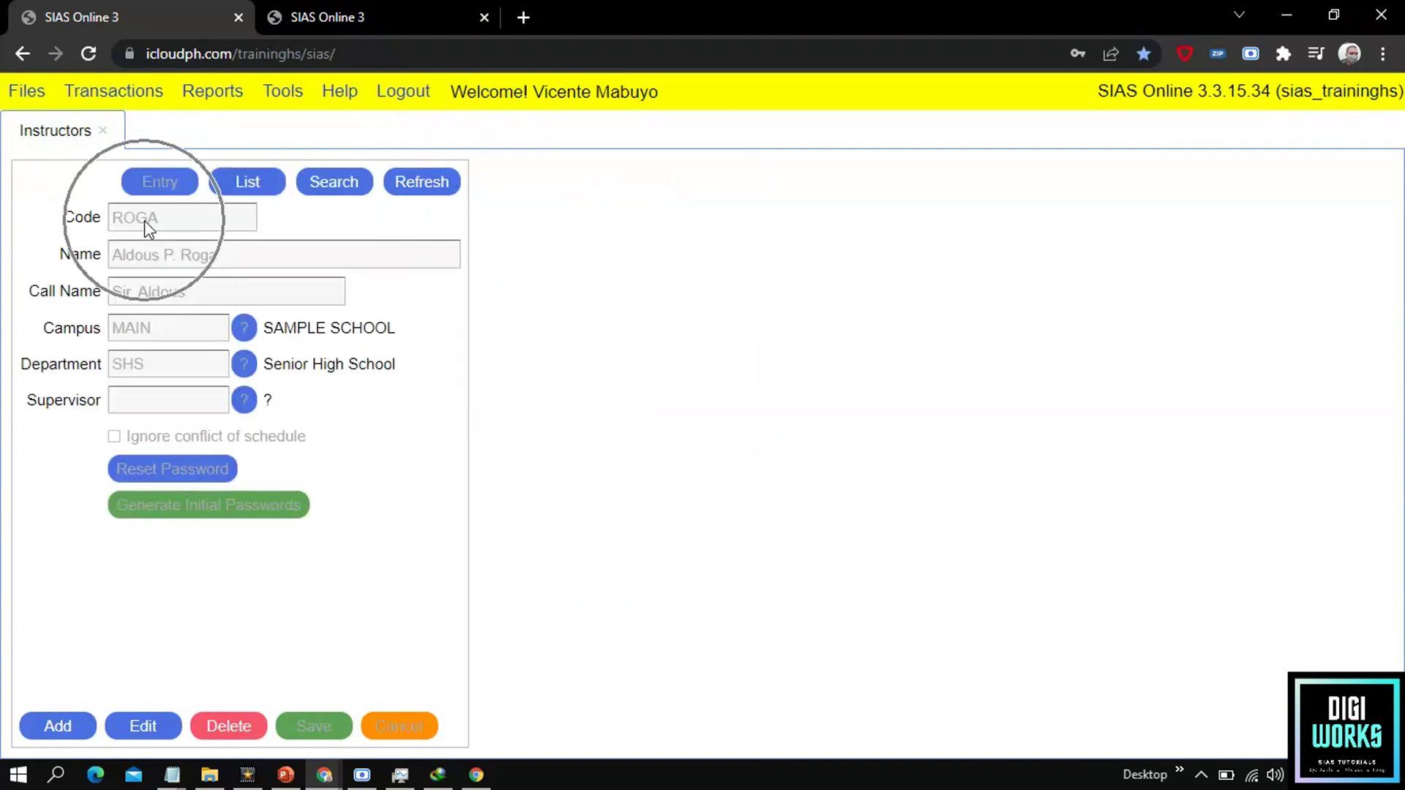
left_click(156, 255)
left_click(149, 296)
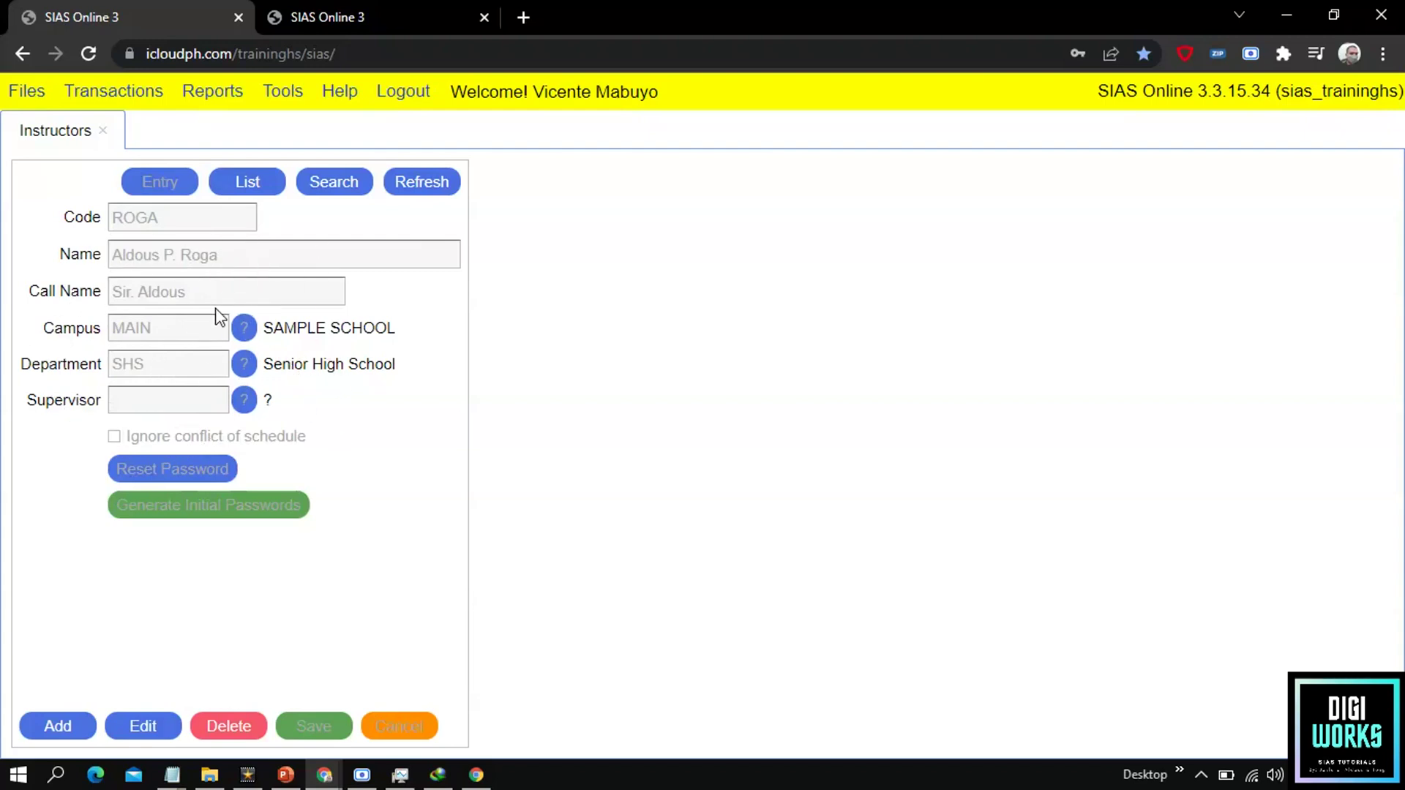
left_click(164, 737)
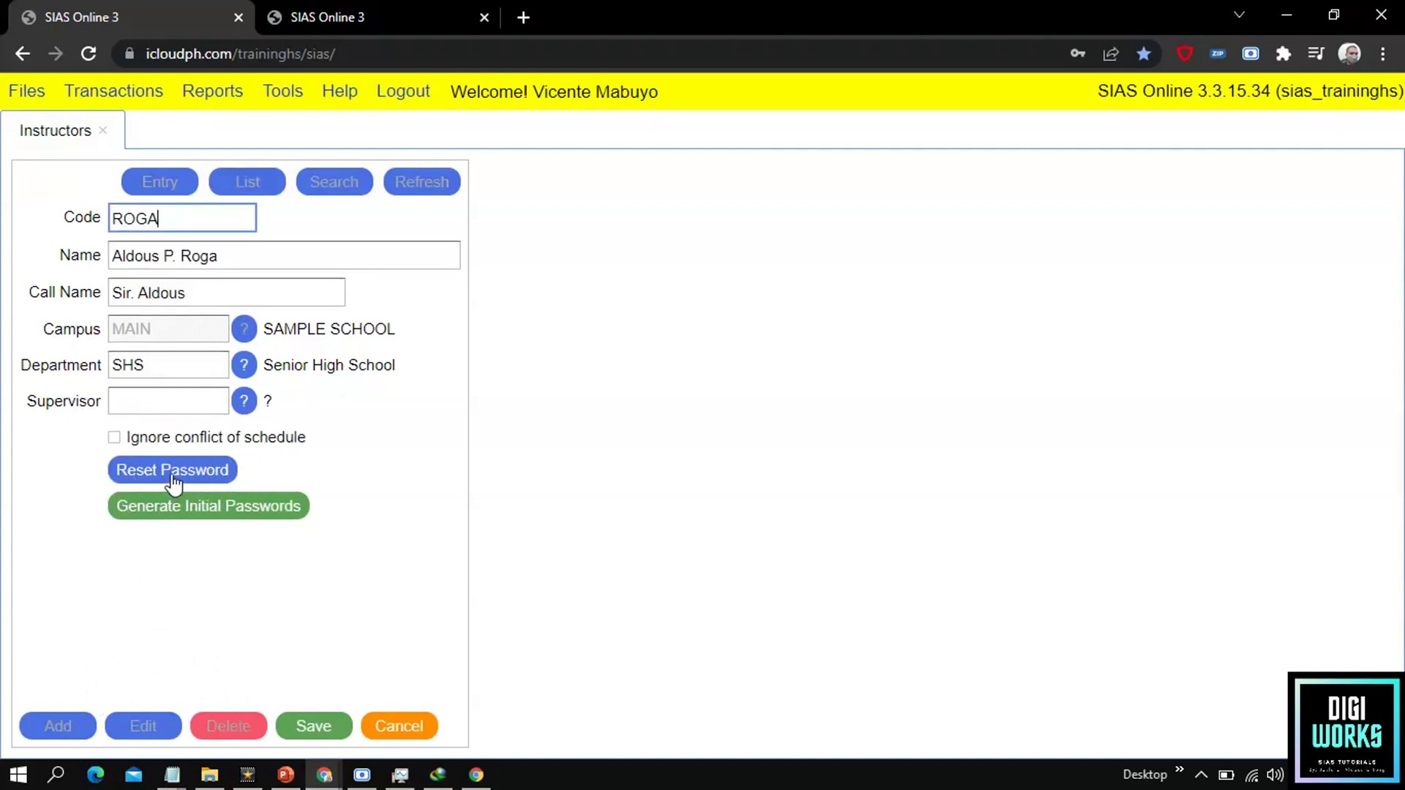
Step: Reset the instructor's password, copy the generated password, and save the record
left_click(172, 472)
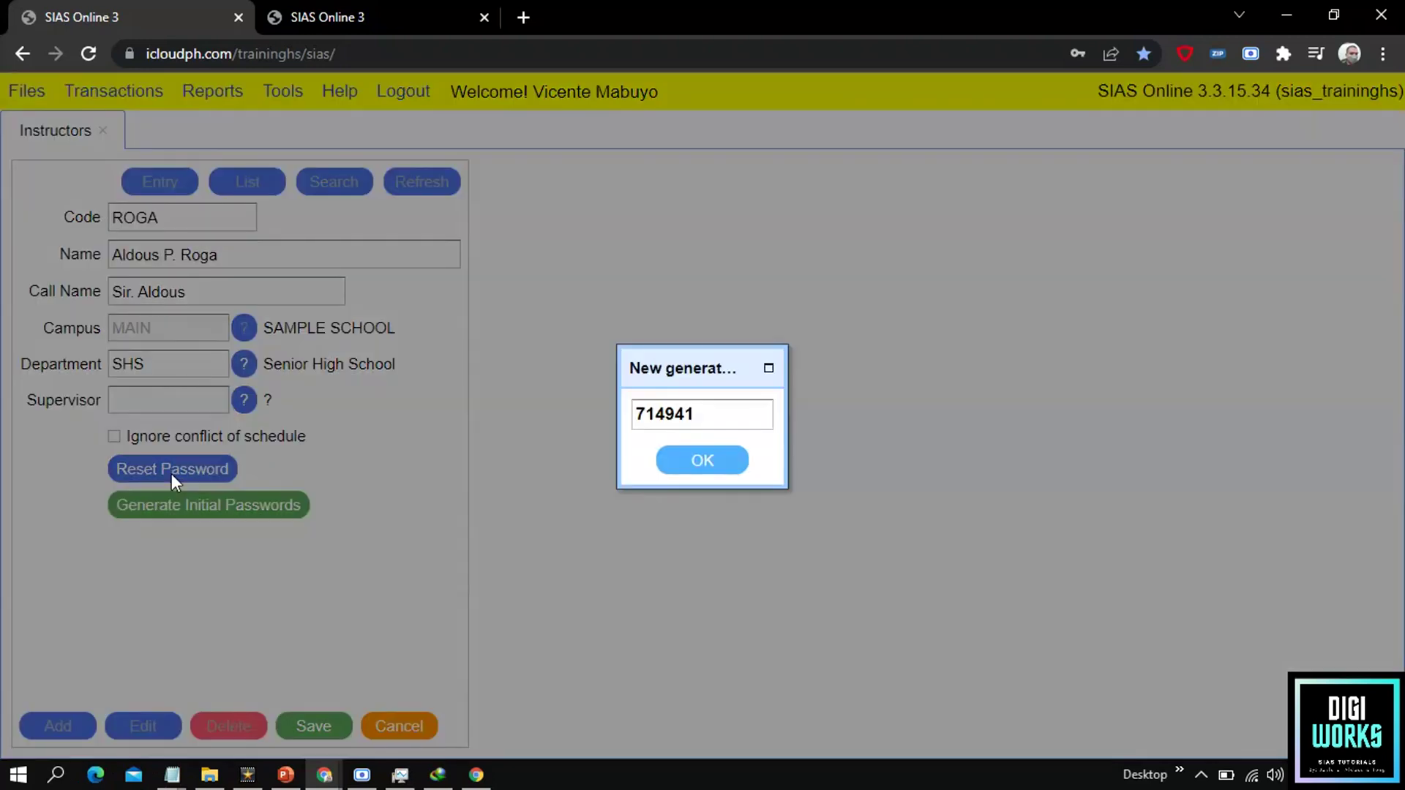
double_click(691, 422)
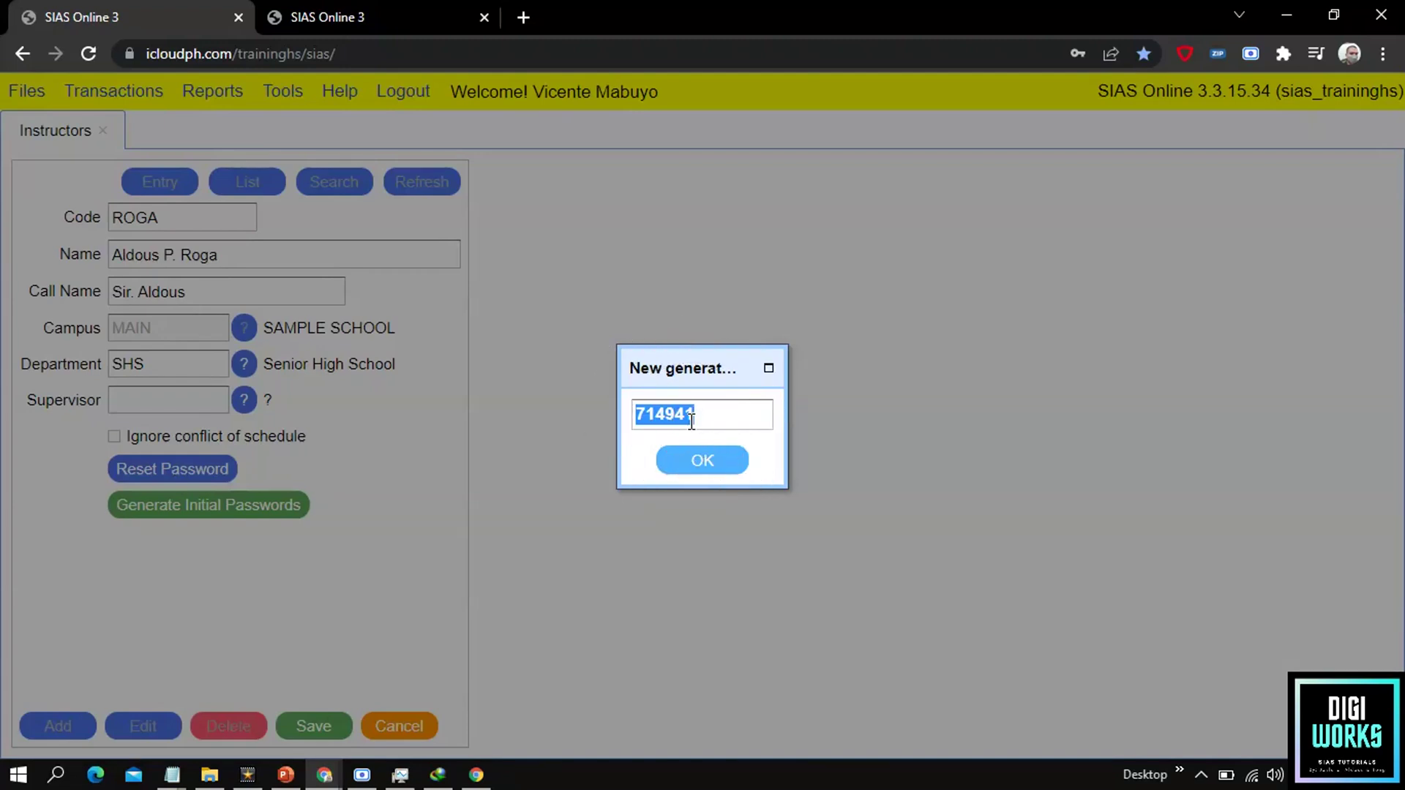
left_click(704, 461)
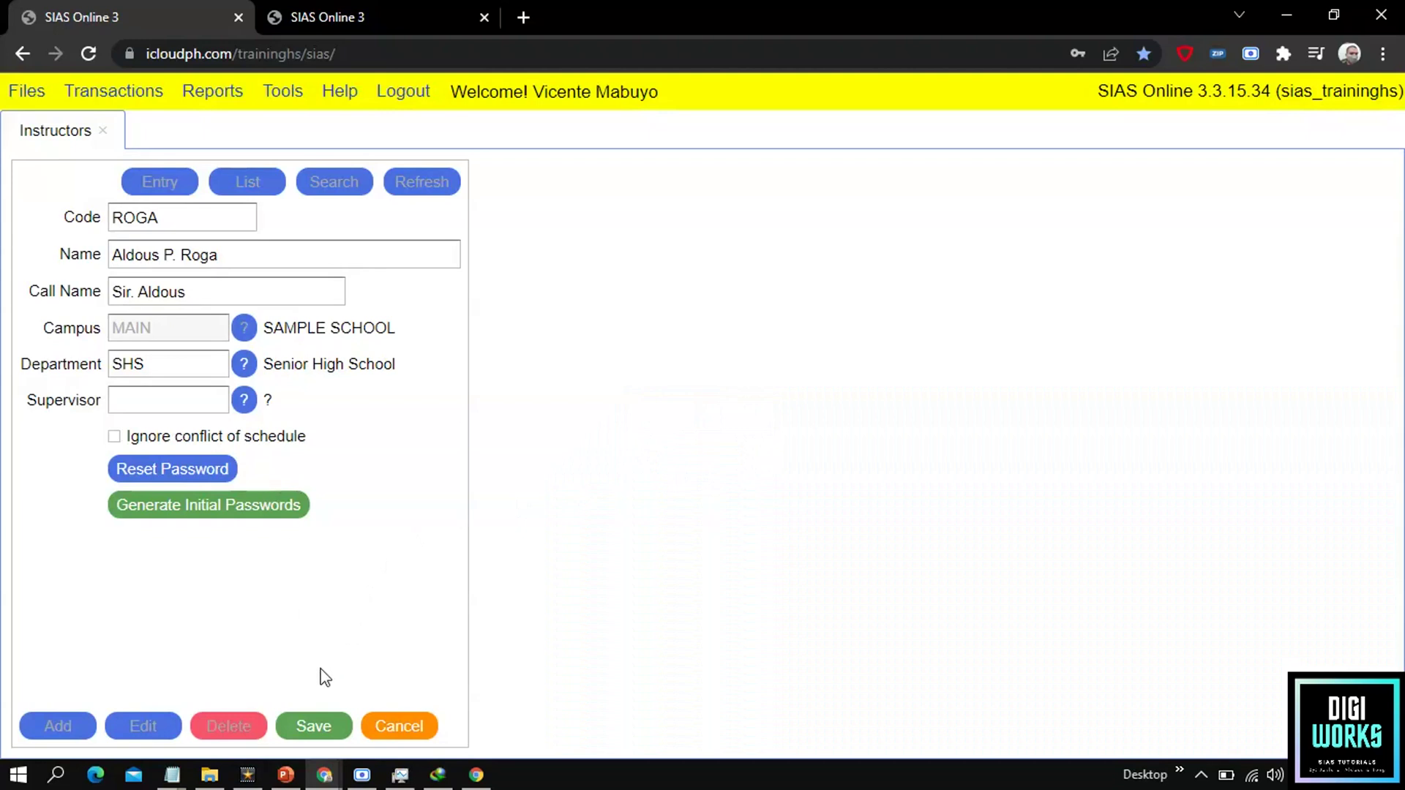
left_click(327, 734)
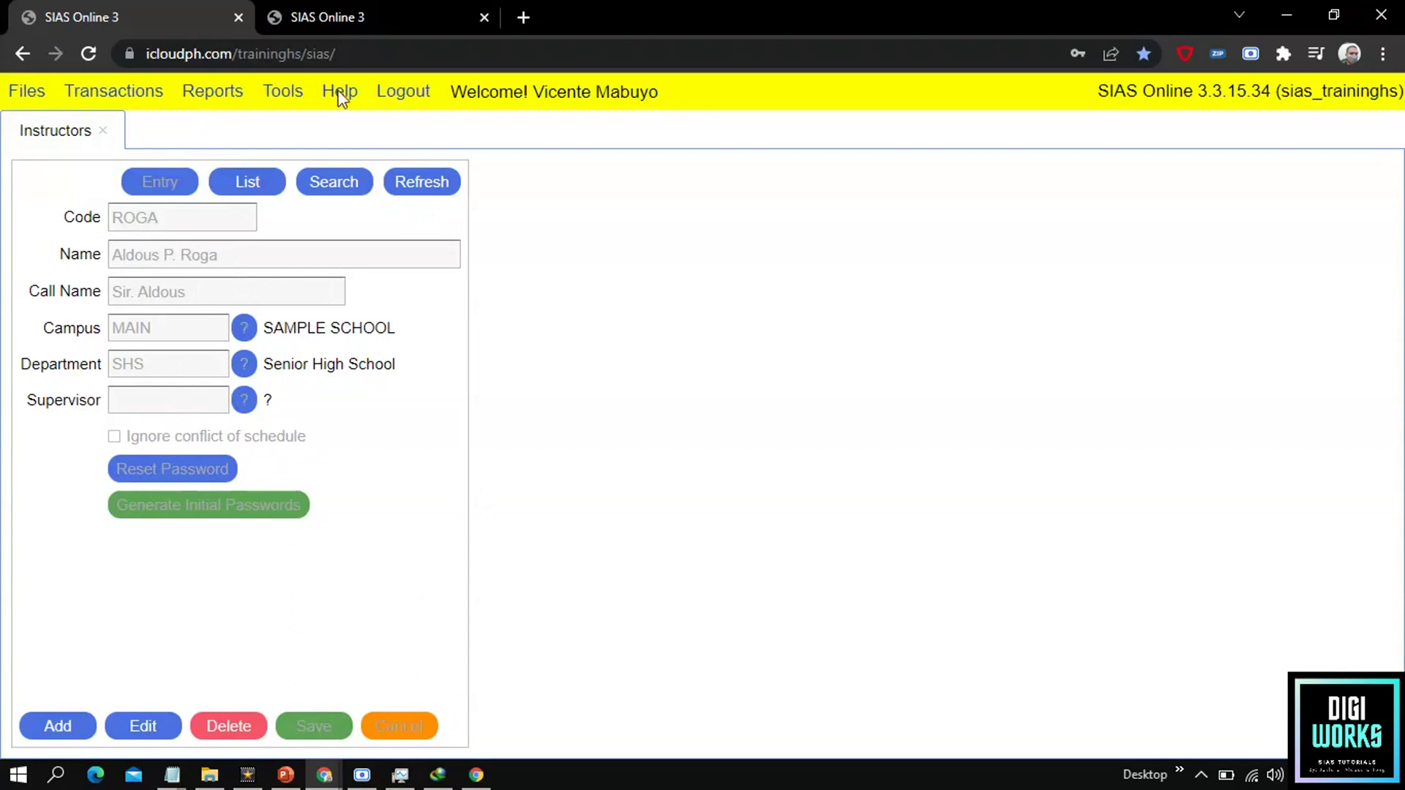
left_click(342, 19)
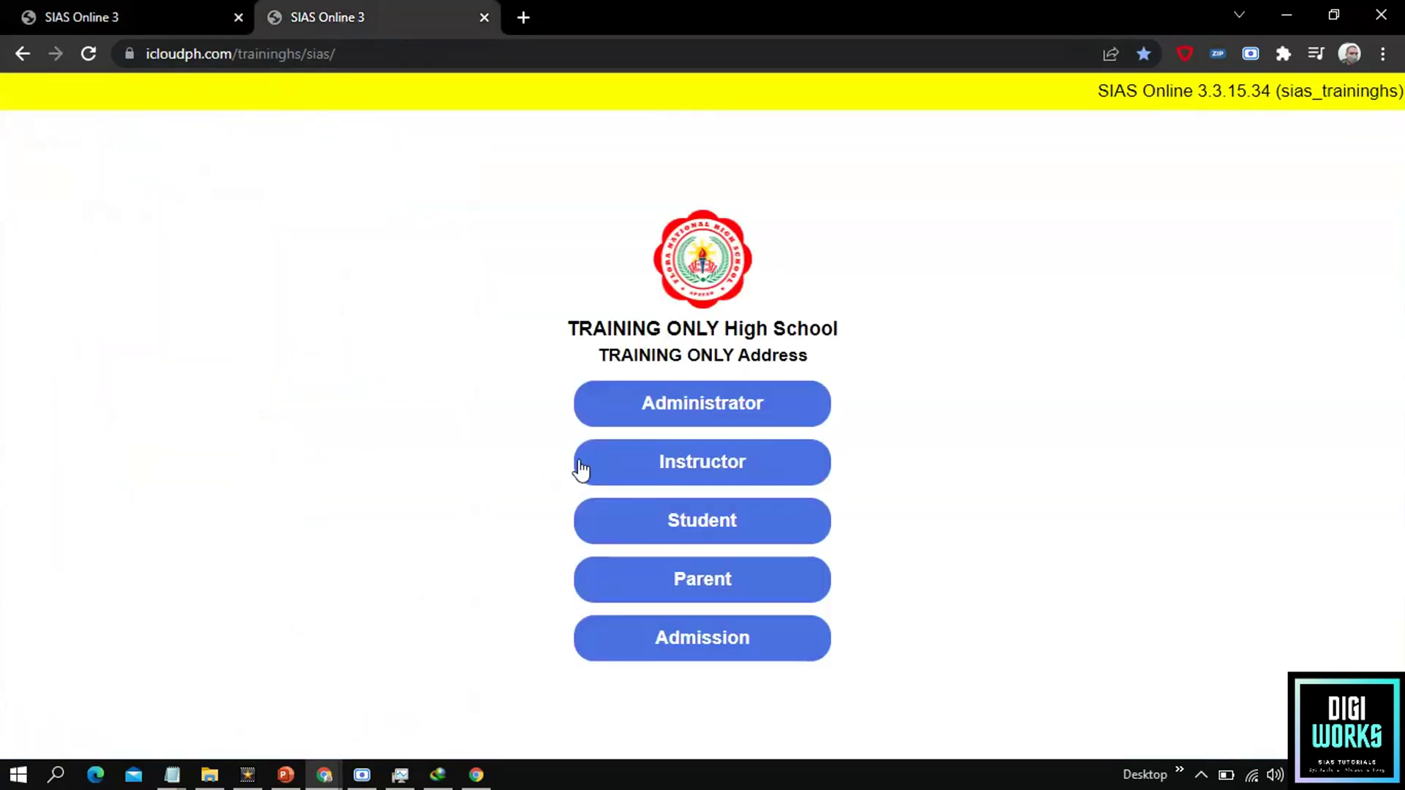
Step: Sign in on the second SIAS tab as the instructor using the instructor code and newly generated password
left_click(614, 470)
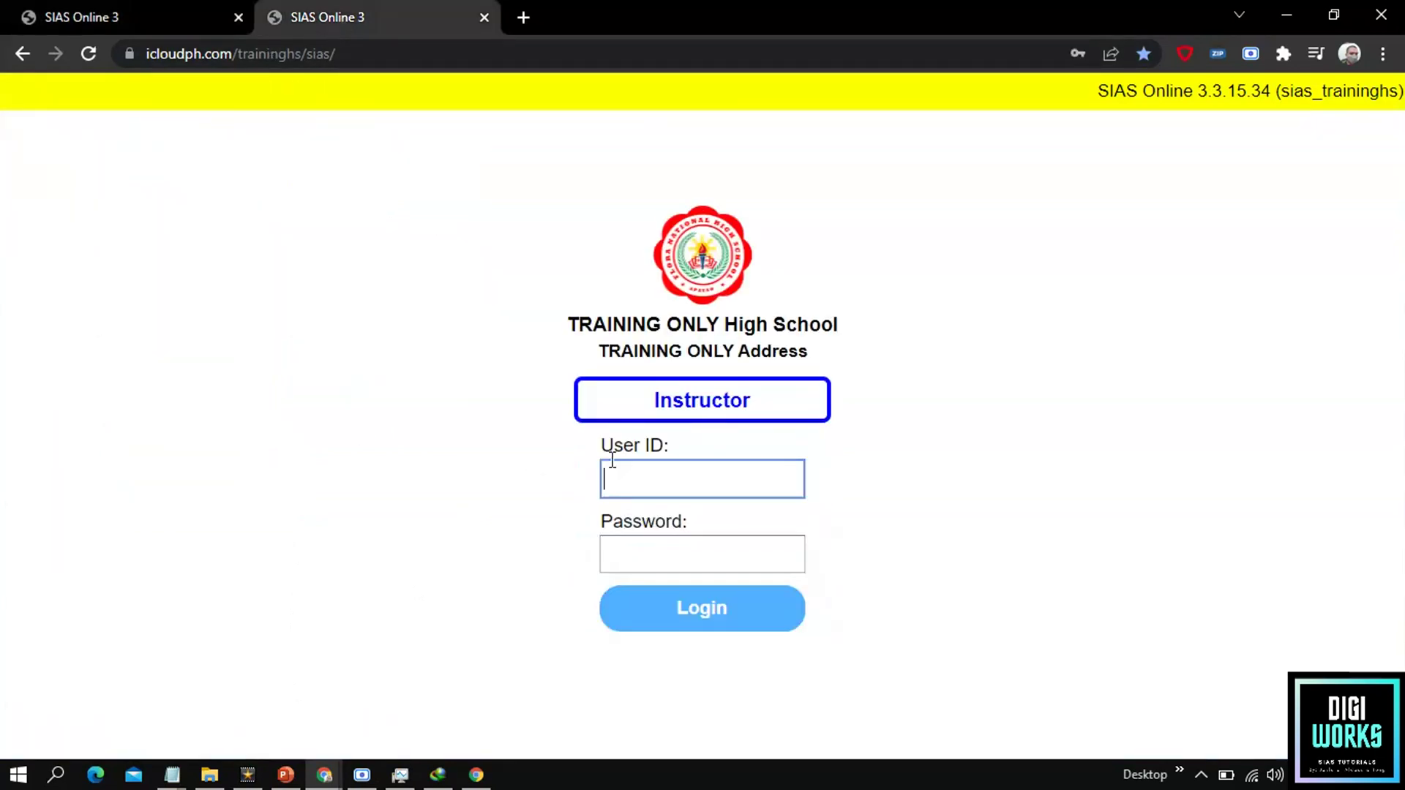
left_click(723, 482)
left_click(162, 11)
left_click(364, 10)
left_click(640, 547)
type("******")
mouse_move(636, 553)
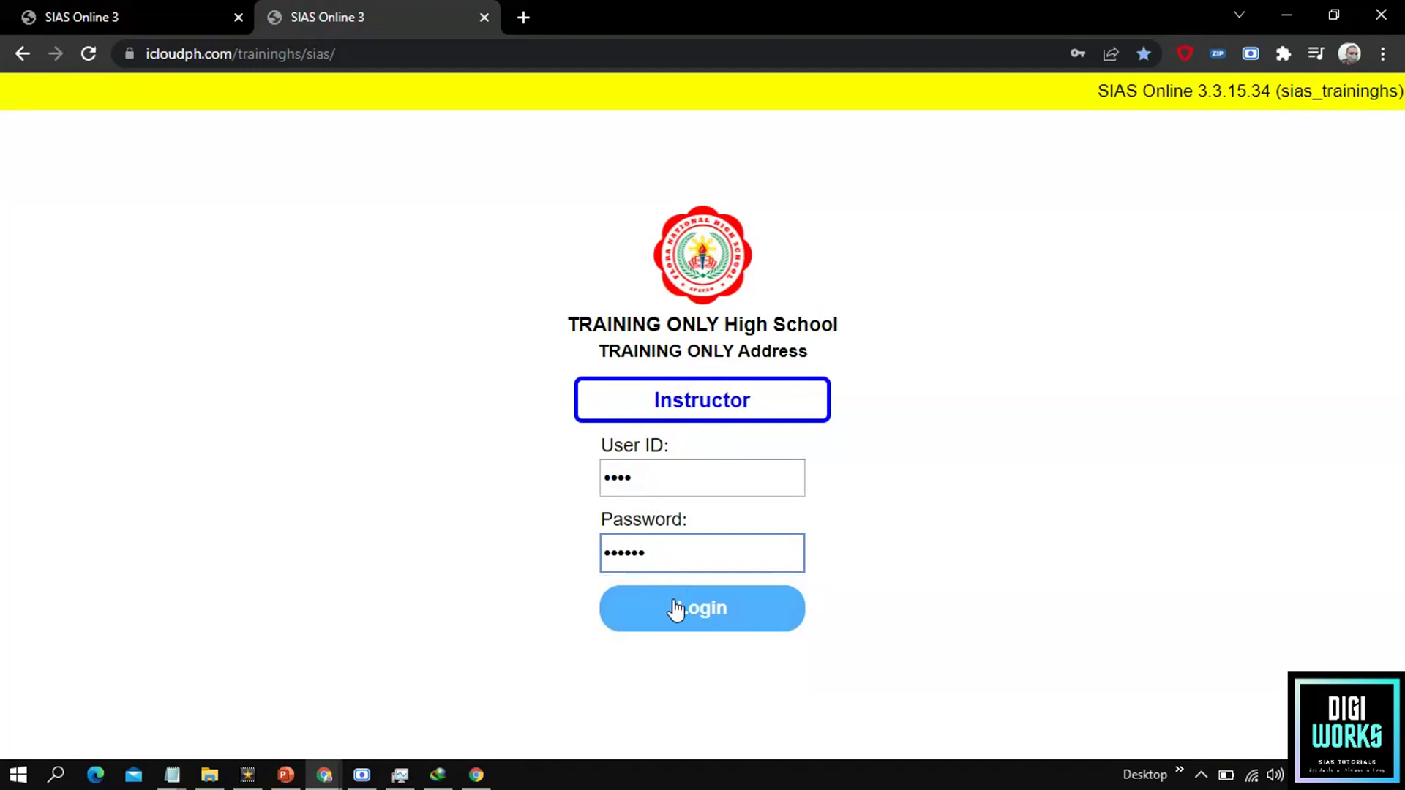
left_click(674, 608)
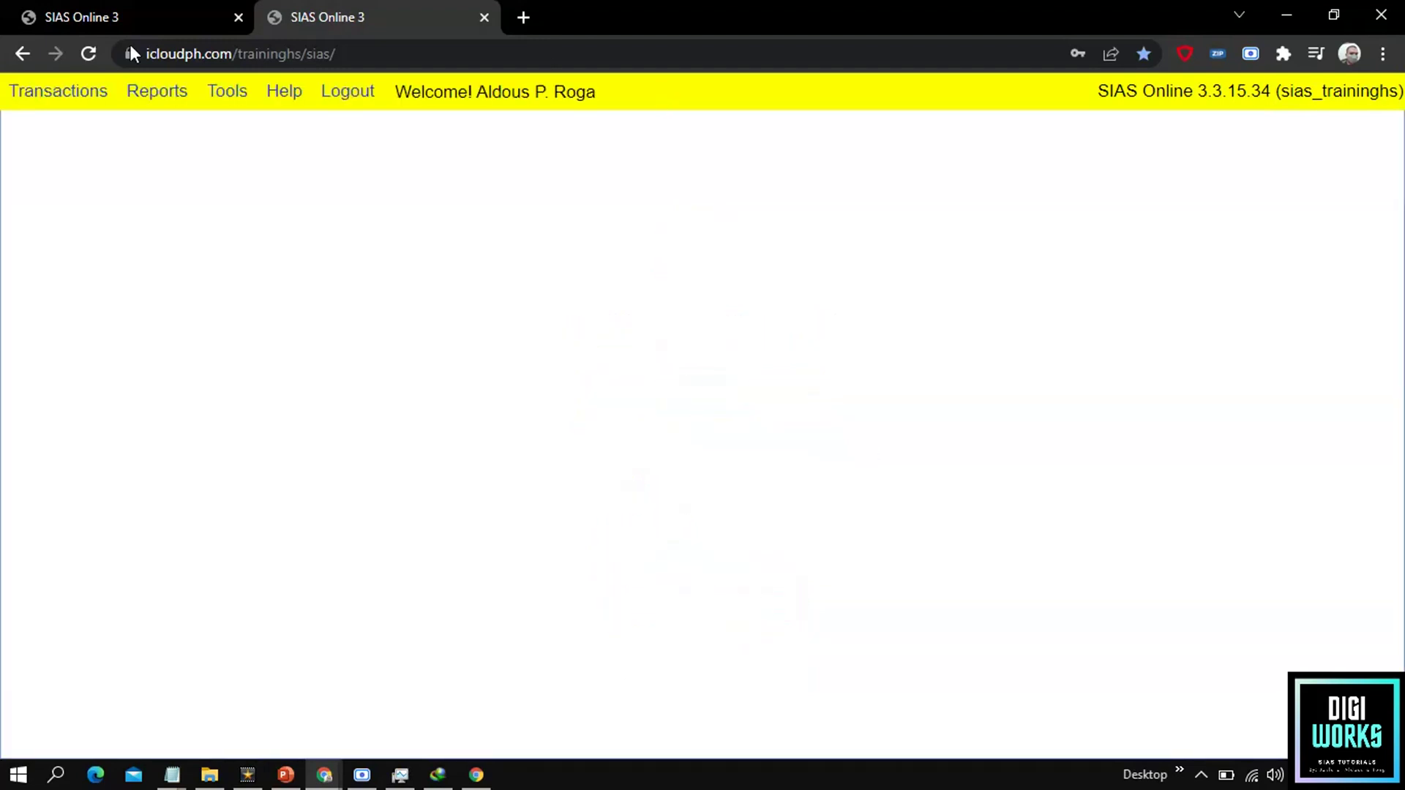